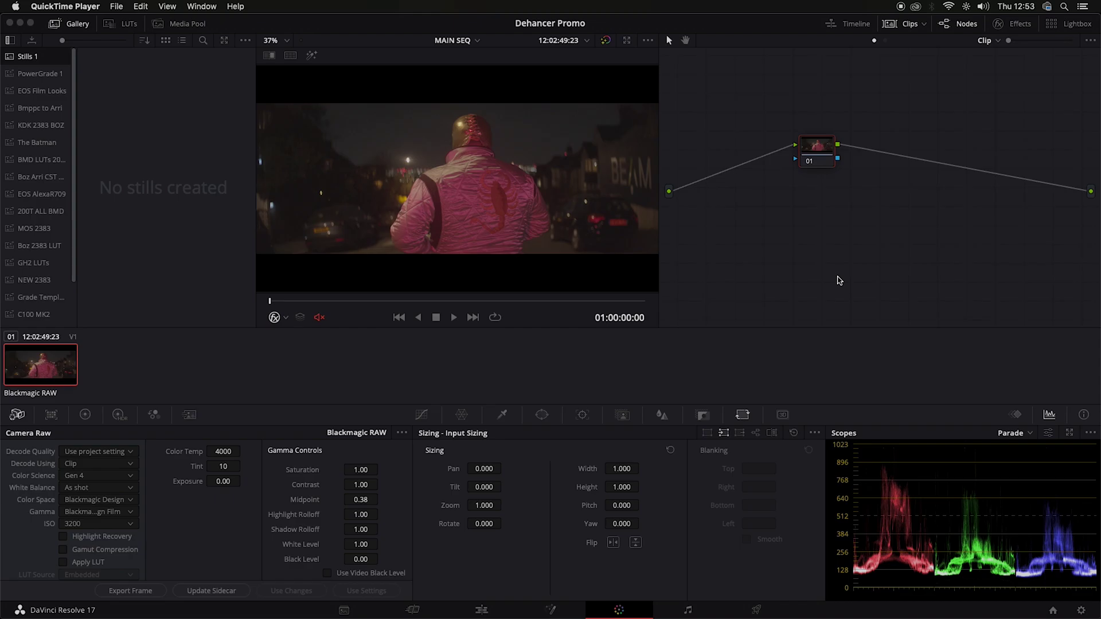
- Find the Dehancer Pro 7.1.0 effect in the effects library and apply it to node 01
{"action": "left_click", "coordinate": [1014, 23]}
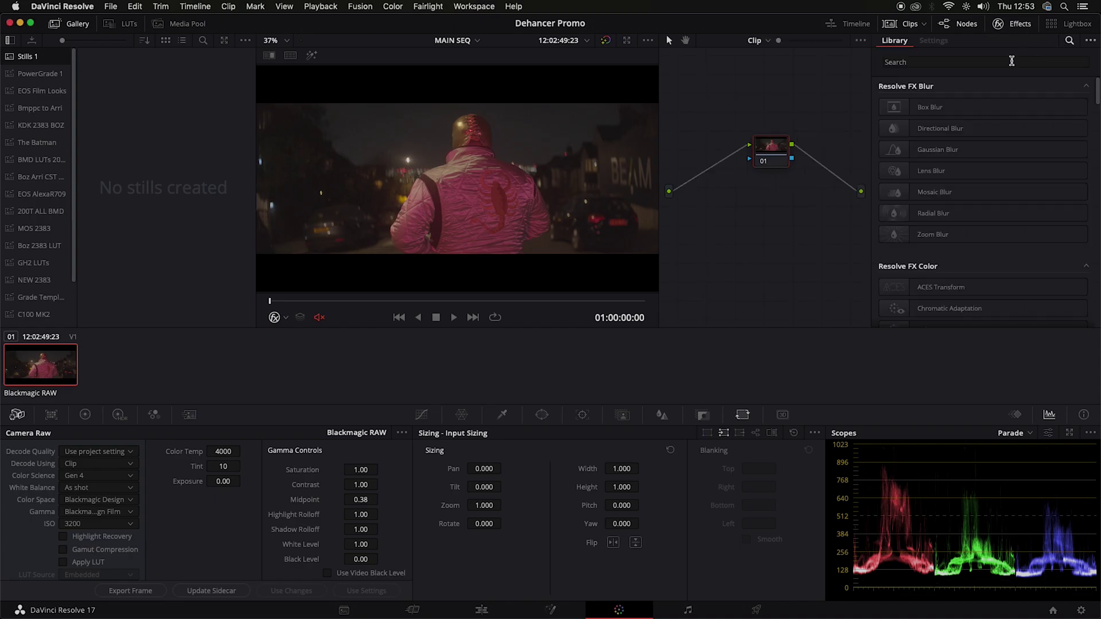
{"action": "left_click", "coordinate": [951, 62]}
{"action": "type", "text": "deha"}
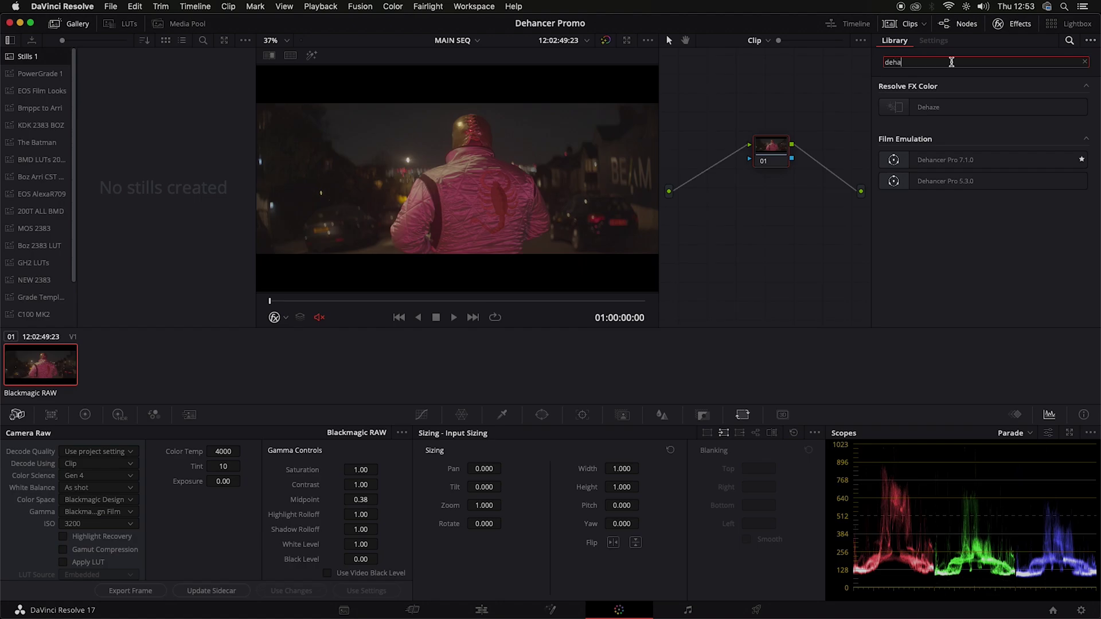
{"action": "type", "text": "ncer"}
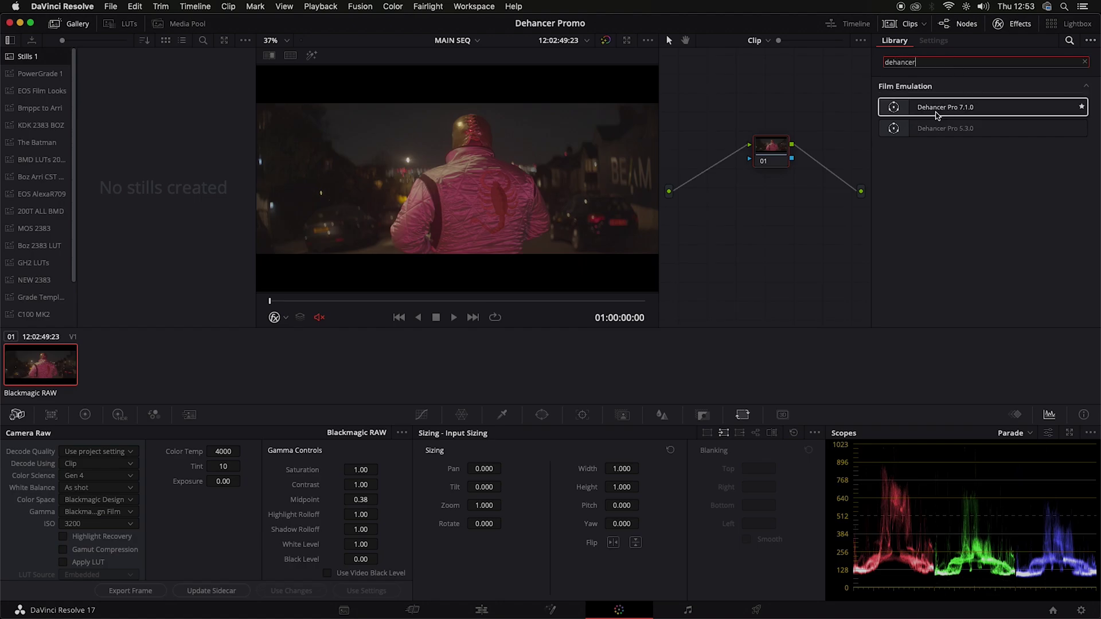
{"action": "left_click_drag", "start_coordinate": [958, 109], "coordinate": [775, 156]}
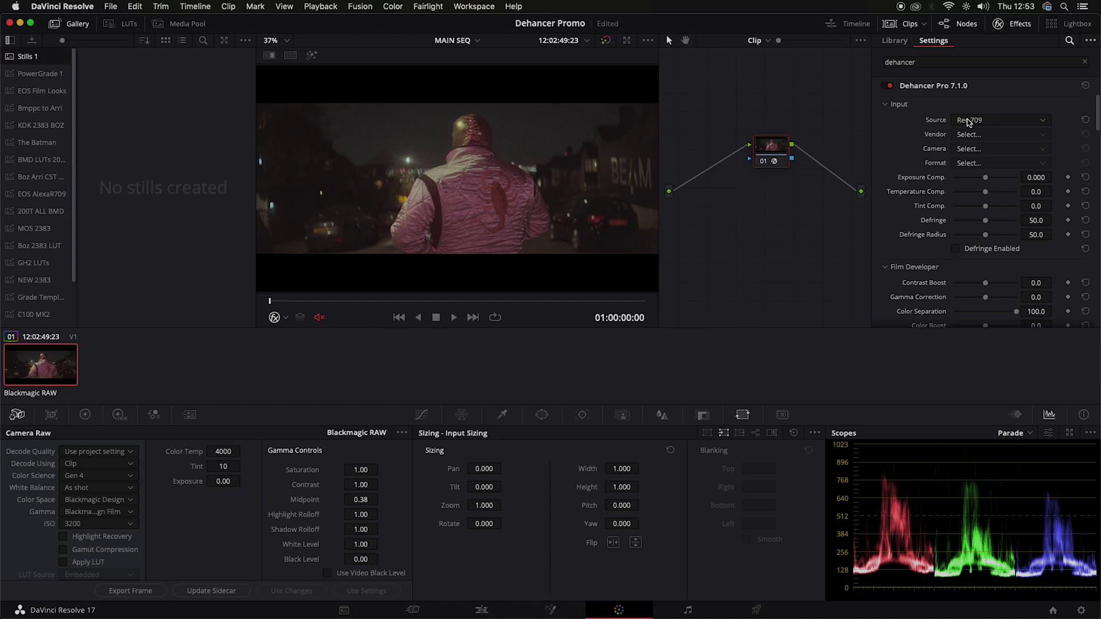
- Set Dehancer's film profile to Kodak Vision3 500T
{"action": "scroll", "coordinate": [904, 175], "scroll_direction": "down", "scroll_amount": 3}
{"action": "scroll", "coordinate": [904, 178], "scroll_direction": "up", "scroll_amount": 3}
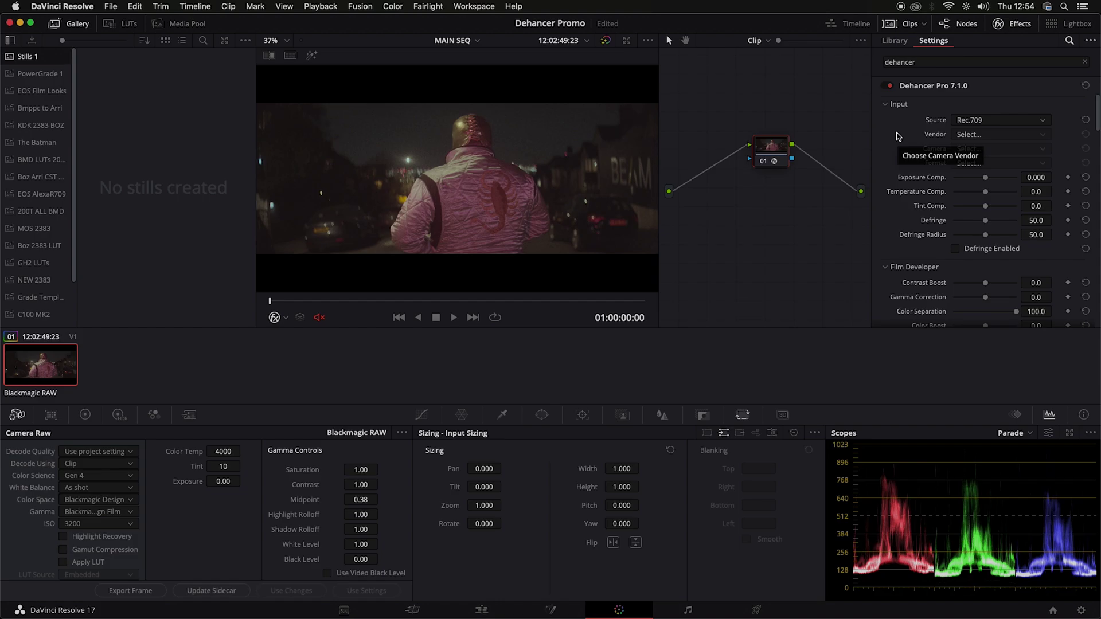
{"action": "scroll", "coordinate": [923, 154], "scroll_direction": "down", "scroll_amount": 3}
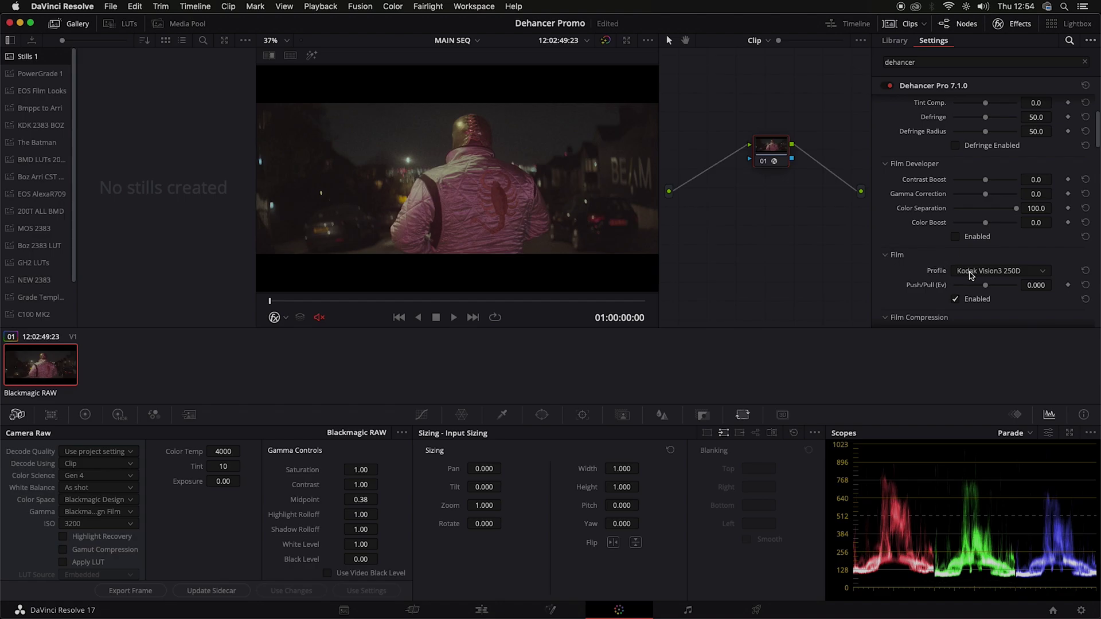
{"action": "left_click", "coordinate": [1013, 276]}
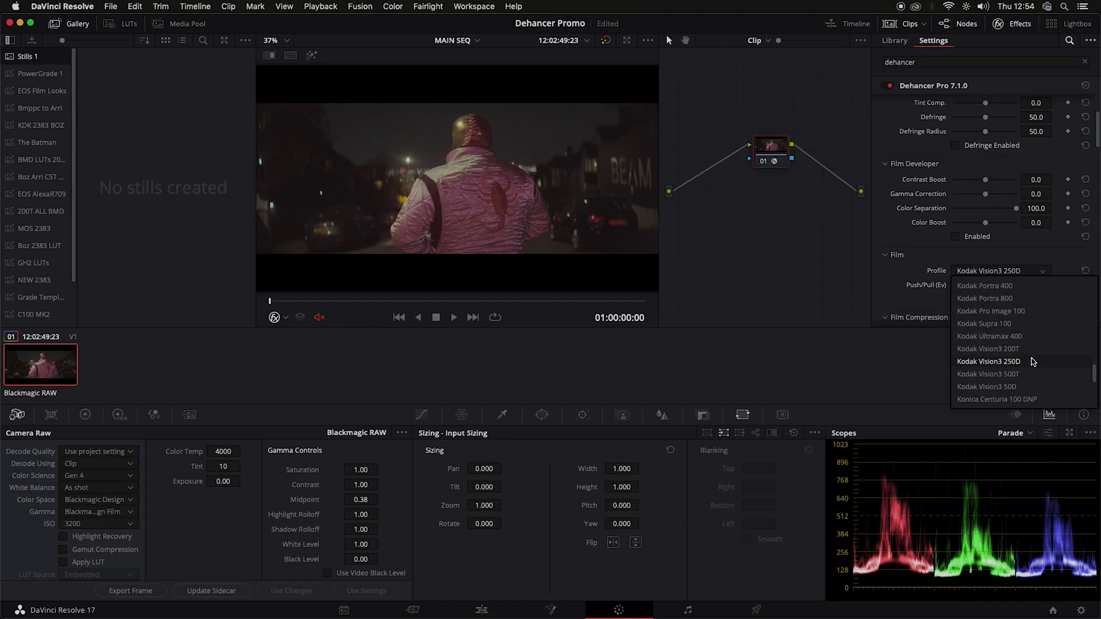
{"action": "left_click", "coordinate": [1007, 375]}
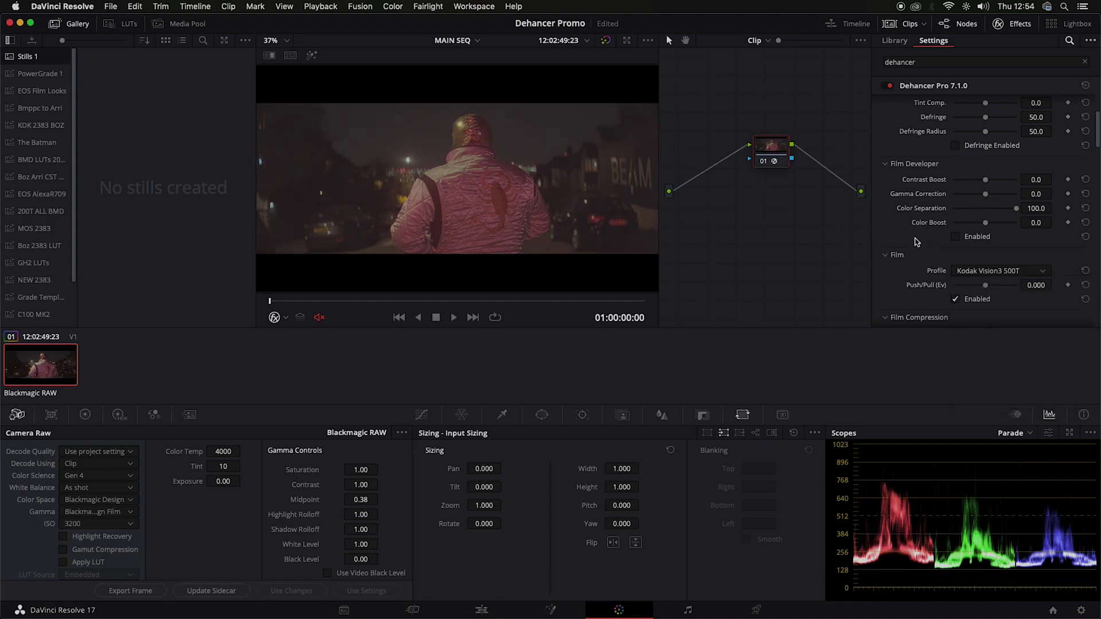
- Set Dehancer's print profile to Kodak 2383 Print Film
{"action": "scroll", "coordinate": [893, 267], "scroll_direction": "down", "scroll_amount": 6}
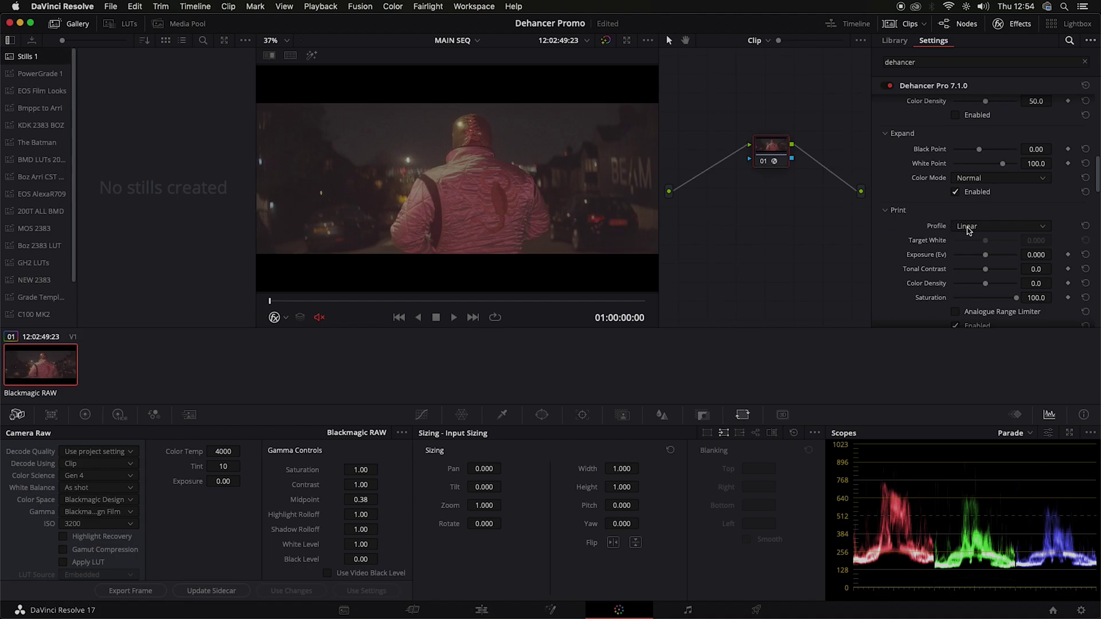
{"action": "left_click", "coordinate": [967, 229]}
{"action": "left_click", "coordinate": [985, 279]}
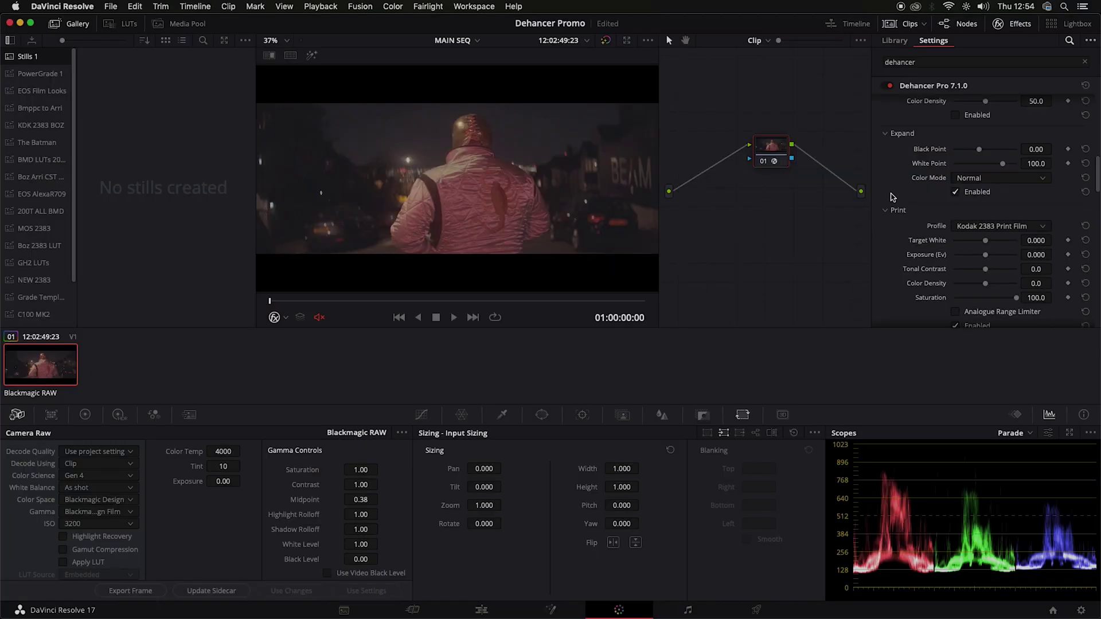
- Set the input source to Choose Camera with vendor Blackmagic Design, keeping camera Pocket Cinema Camera 4K and format Film
{"action": "scroll", "coordinate": [900, 235], "scroll_direction": "up", "scroll_amount": 8}
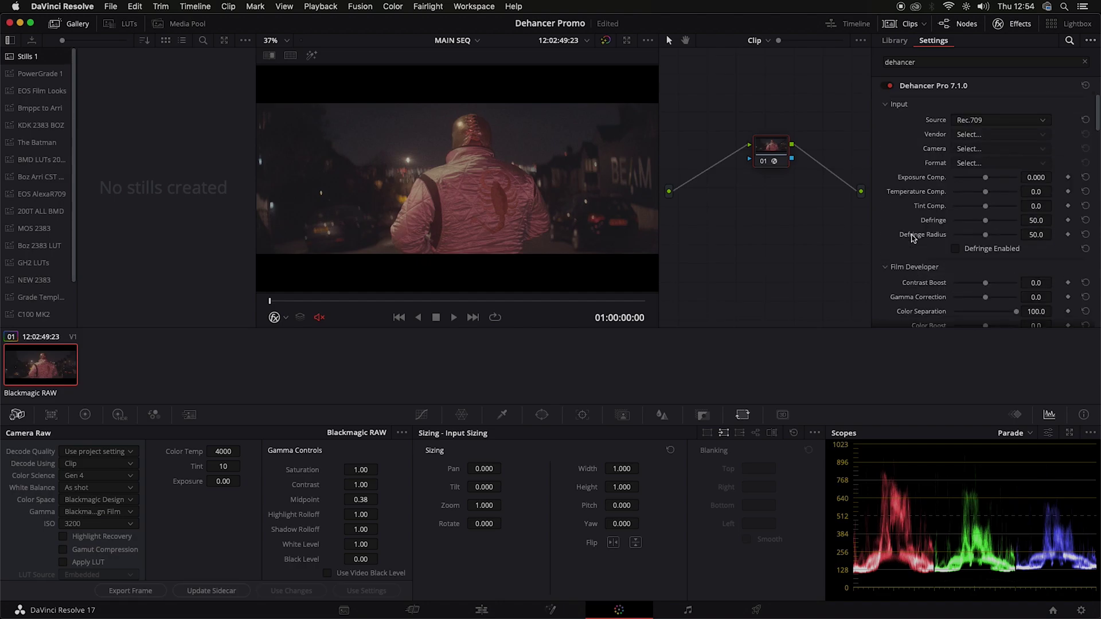
{"action": "left_click", "coordinate": [978, 121]}
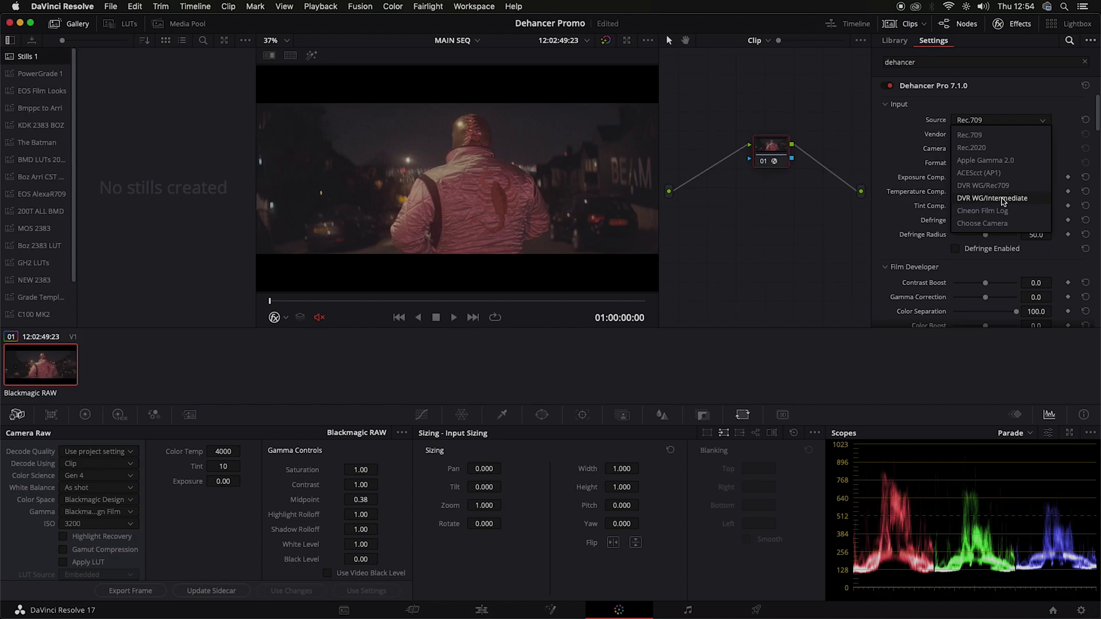
{"action": "left_click", "coordinate": [976, 223]}
{"action": "left_click", "coordinate": [997, 133]}
{"action": "left_click", "coordinate": [987, 189]}
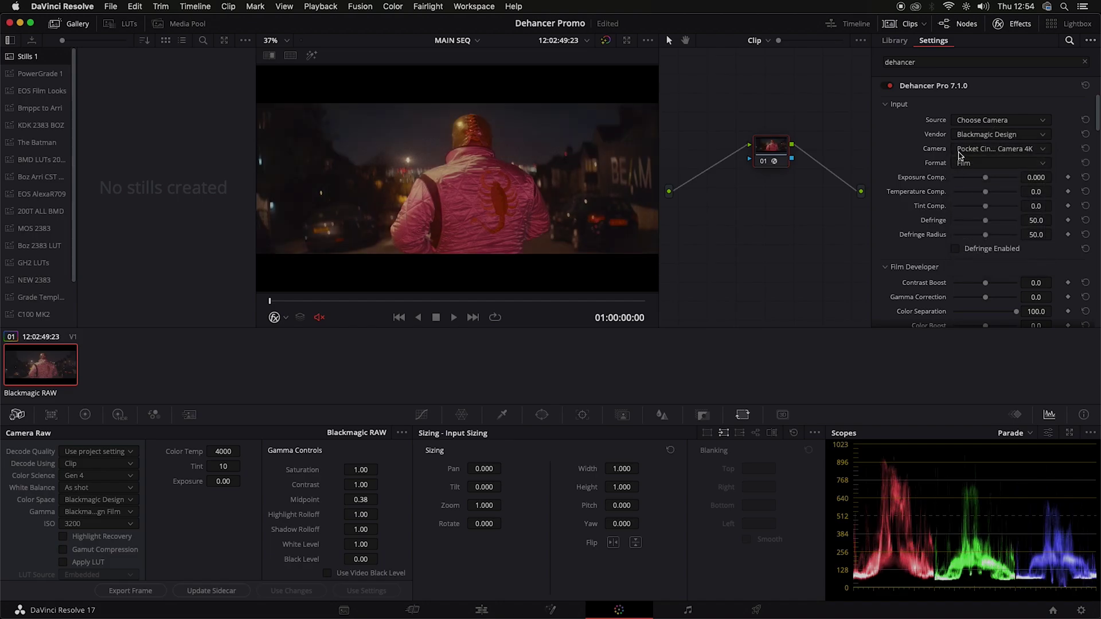
{"action": "left_click", "coordinate": [985, 151]}
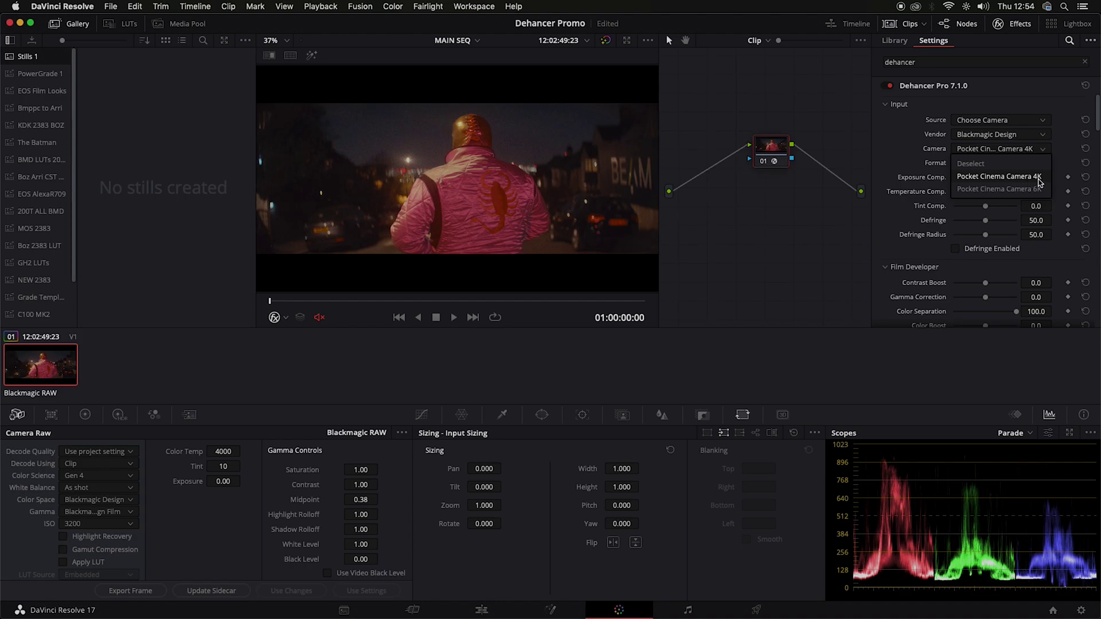
{"action": "left_click", "coordinate": [898, 134]}
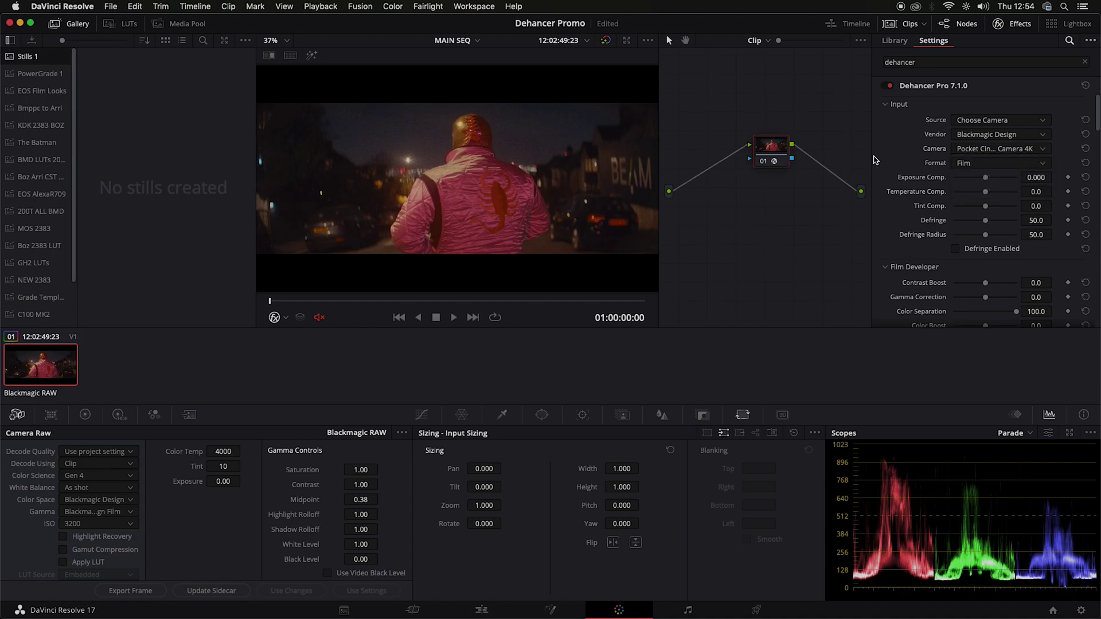
{"action": "left_click", "coordinate": [958, 164]}
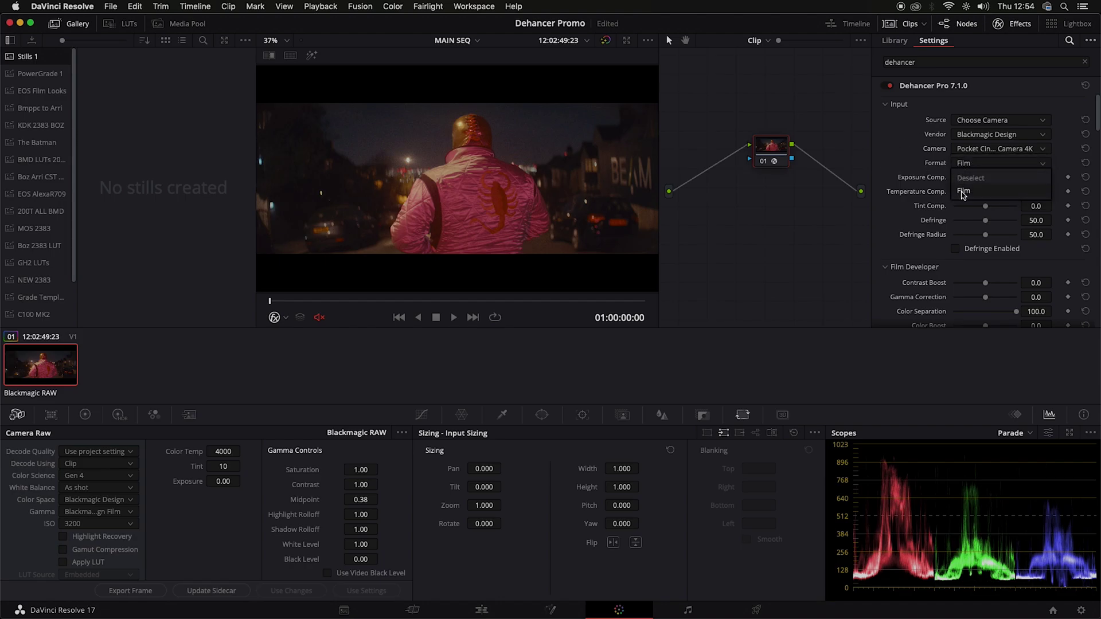
{"action": "left_click", "coordinate": [876, 165]}
- Try out the input's exposure, temperature and tint compensation, resetting each one to its default
{"action": "scroll", "coordinate": [883, 165], "scroll_direction": "down", "scroll_amount": 3}
{"action": "scroll", "coordinate": [906, 166], "scroll_direction": "up", "scroll_amount": 3}
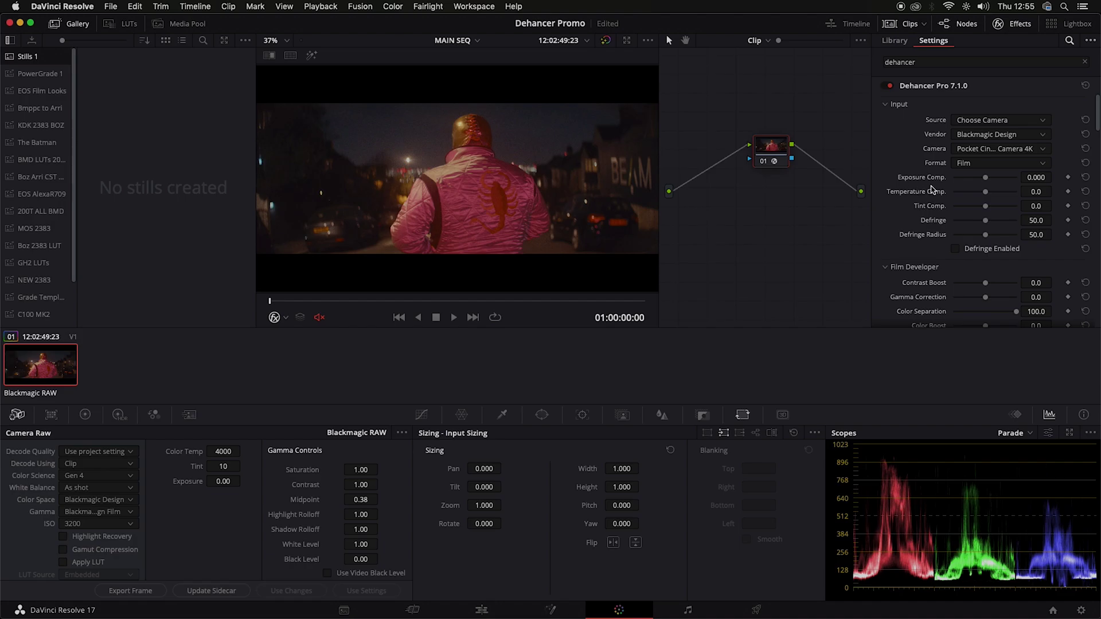
{"action": "left_click_drag", "start_coordinate": [985, 177], "coordinate": [972, 178]}
{"action": "double_click", "coordinate": [973, 178]}
{"action": "left_click_drag", "start_coordinate": [984, 191], "coordinate": [1078, 193]}
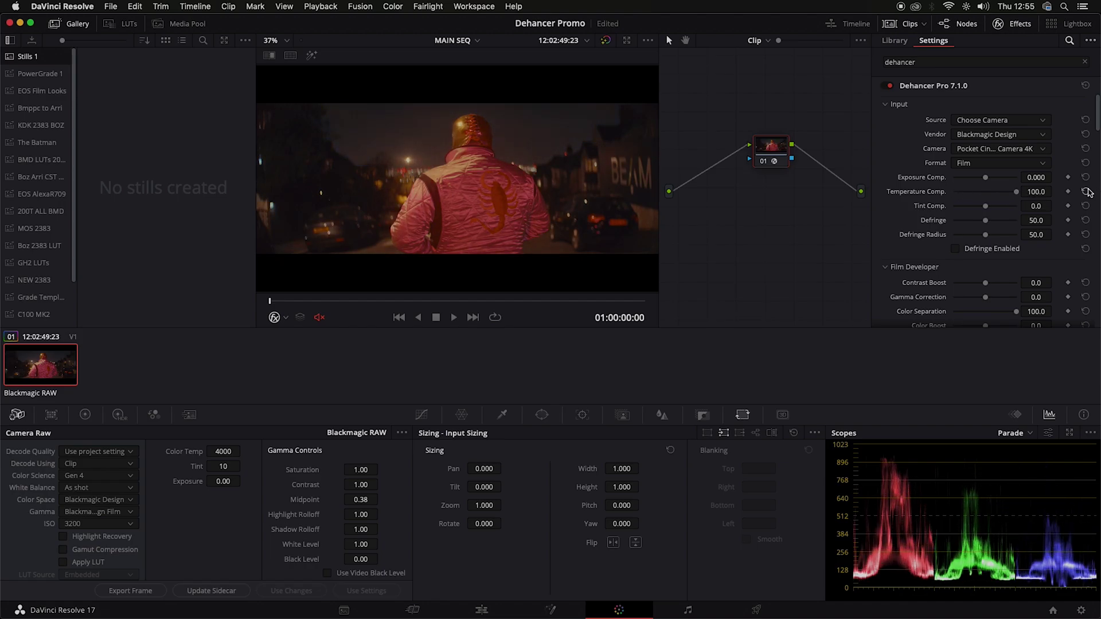
{"action": "left_click", "coordinate": [1086, 193]}
{"action": "left_click_drag", "start_coordinate": [985, 206], "coordinate": [965, 216]}
{"action": "left_click", "coordinate": [1084, 206]}
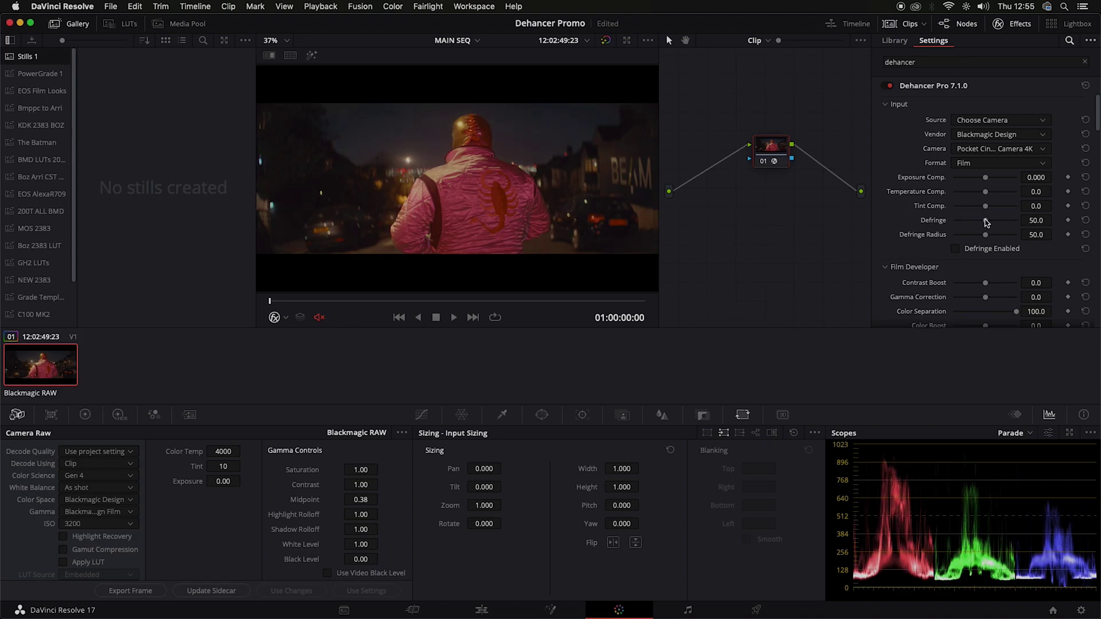
- Enable the Film Developer section
{"action": "scroll", "coordinate": [887, 266], "scroll_direction": "down", "scroll_amount": 2}
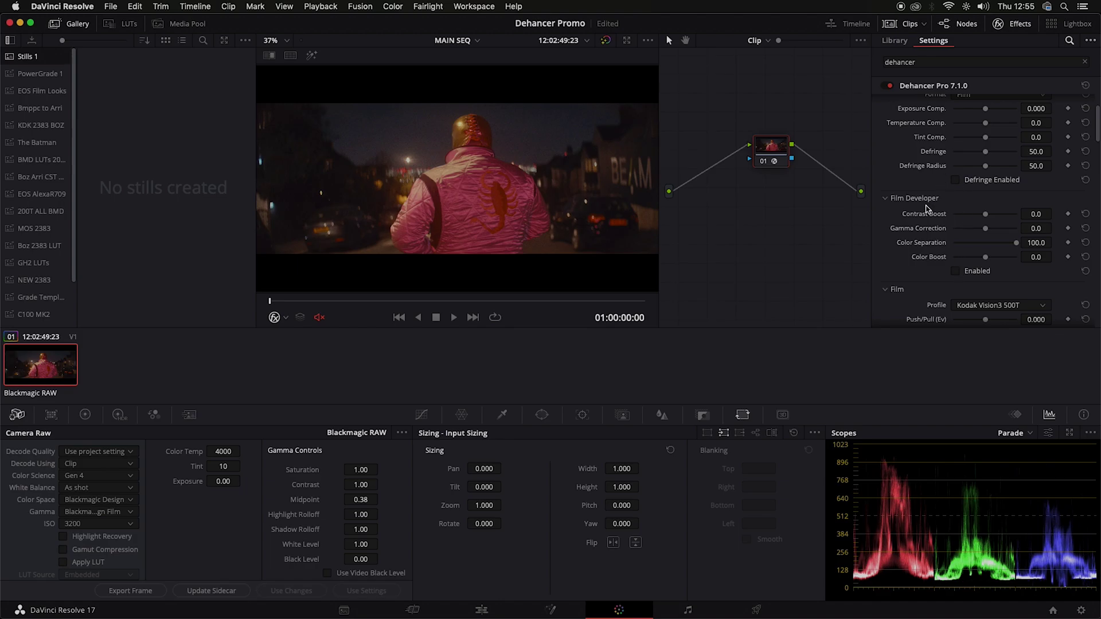
{"action": "left_click", "coordinate": [955, 271]}
- Try raising contrast boost and gamma correction and lowering color separation in Film Developer, and reset all three to their defaults
{"action": "left_click_drag", "start_coordinate": [987, 216], "coordinate": [993, 216]}
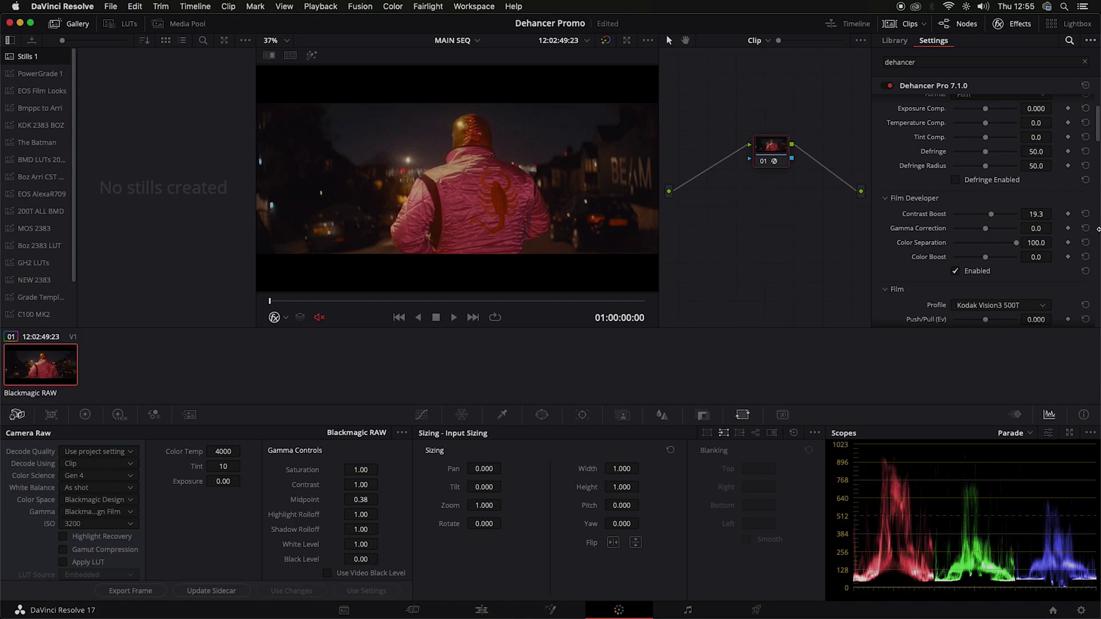
{"action": "left_click_drag", "start_coordinate": [991, 215], "coordinate": [995, 232]}
{"action": "left_click", "coordinate": [1085, 215]}
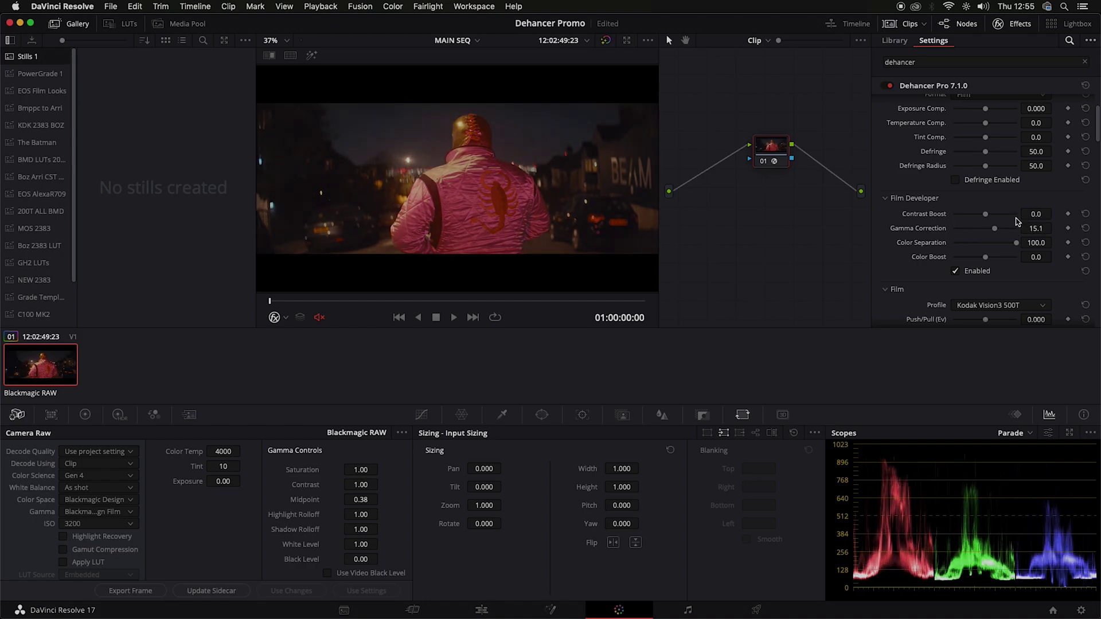
{"action": "left_click_drag", "start_coordinate": [990, 215], "coordinate": [997, 218]}
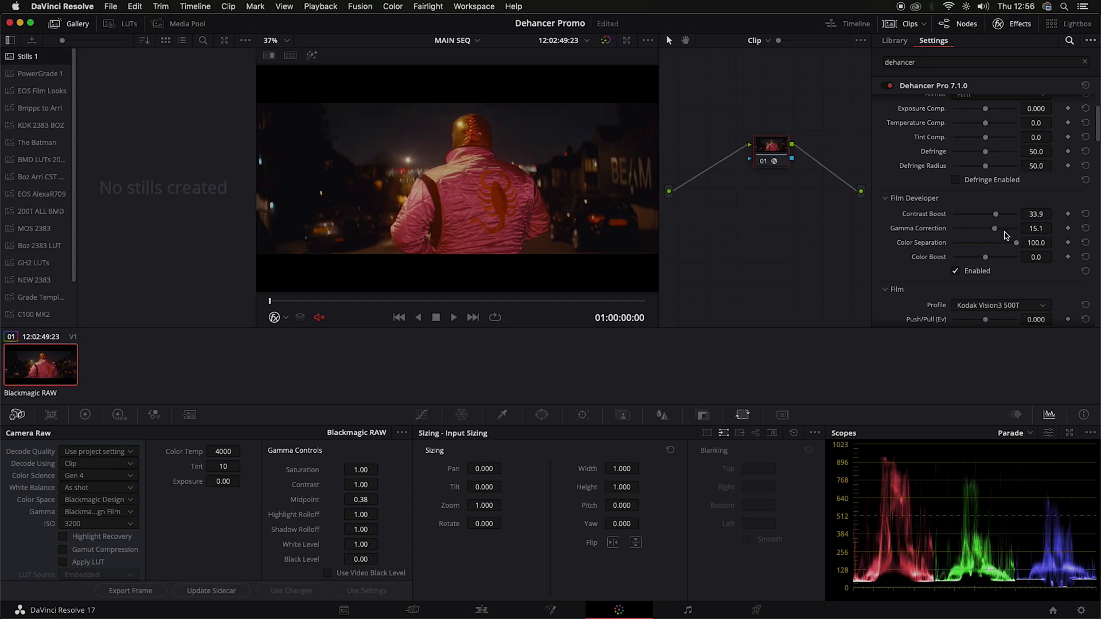
{"action": "mouse_move", "coordinate": [995, 231]}
{"action": "left_mouse_down"}
{"action": "mouse_move", "coordinate": [1014, 231]}
{"action": "mouse_move", "coordinate": [990, 230]}
{"action": "mouse_move", "coordinate": [1003, 230]}
{"action": "mouse_move", "coordinate": [993, 245]}
{"action": "left_mouse_up"}
{"action": "left_click", "coordinate": [1084, 214]}
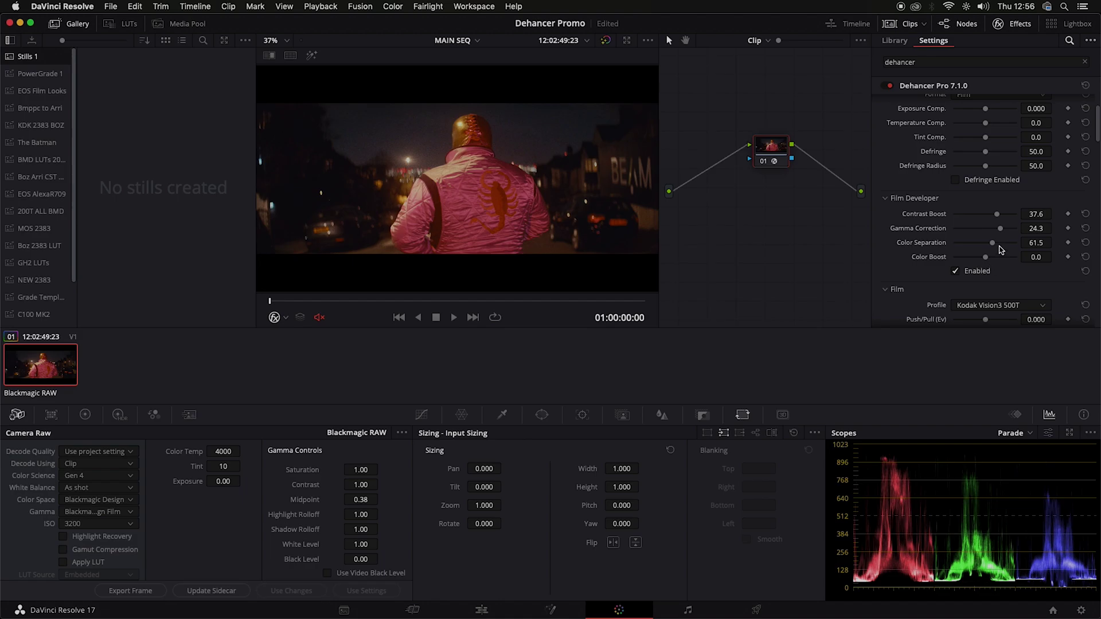
{"action": "left_click", "coordinate": [1085, 243]}
{"action": "left_click", "coordinate": [1085, 228]}
{"action": "left_click", "coordinate": [1085, 214]}
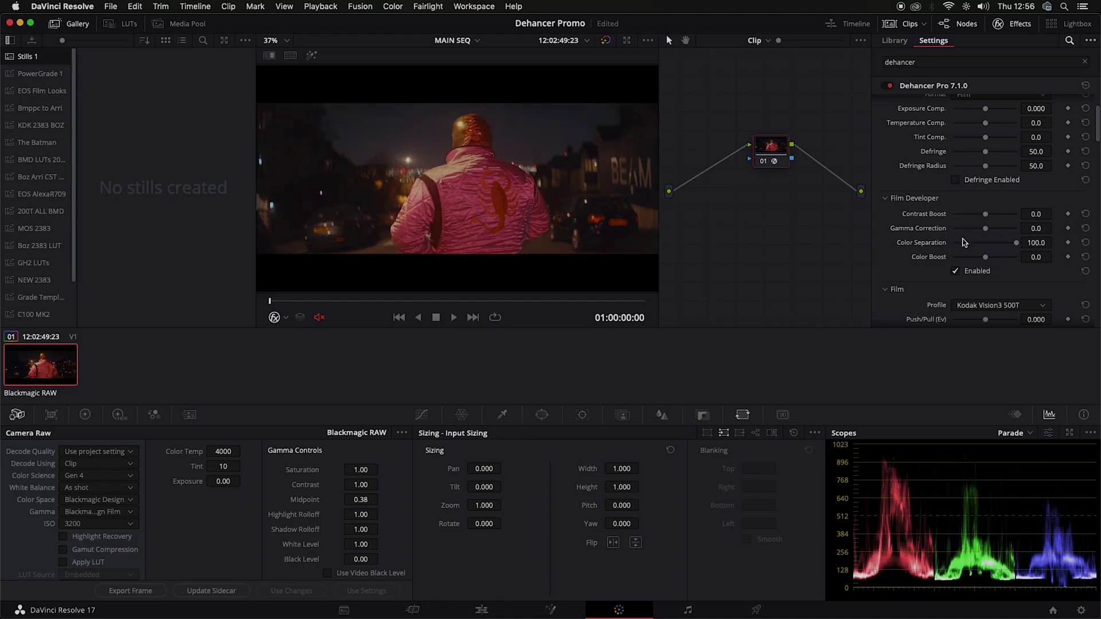
- Try Film Compression with impact 67.9, white point 98.2 and tonal range 56.0, and switch the section off again
{"action": "scroll", "coordinate": [944, 252], "scroll_direction": "down", "scroll_amount": 3}
{"action": "scroll", "coordinate": [919, 257], "scroll_direction": "down", "scroll_amount": 3}
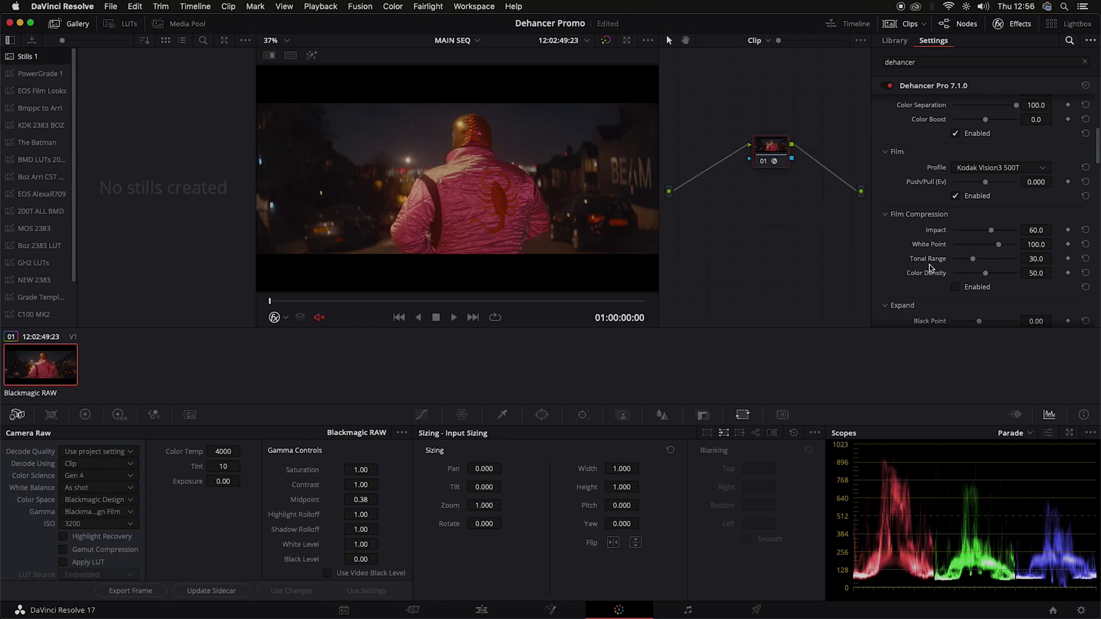
{"action": "scroll", "coordinate": [929, 267], "scroll_direction": "down", "scroll_amount": 1}
{"action": "left_click", "coordinate": [955, 253]}
{"action": "left_click_drag", "start_coordinate": [994, 197], "coordinate": [988, 224]}
{"action": "left_click", "coordinate": [955, 252]}
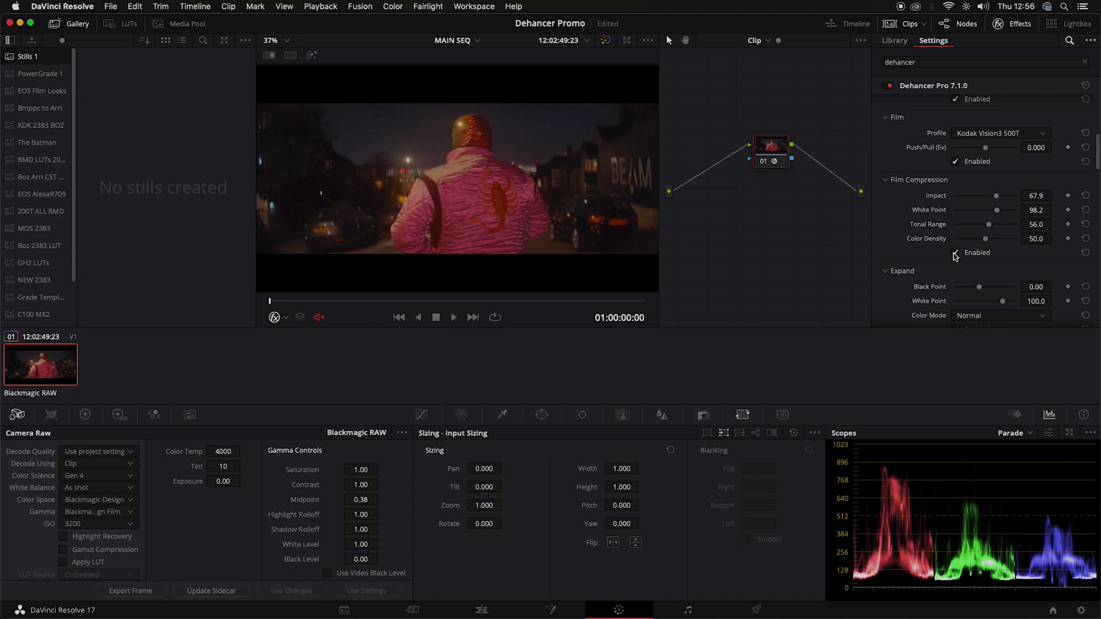
- Set the Expand white point to 105.2, trying different black points and resetting the black point to its default
{"action": "scroll", "coordinate": [909, 244], "scroll_direction": "down", "scroll_amount": 2}
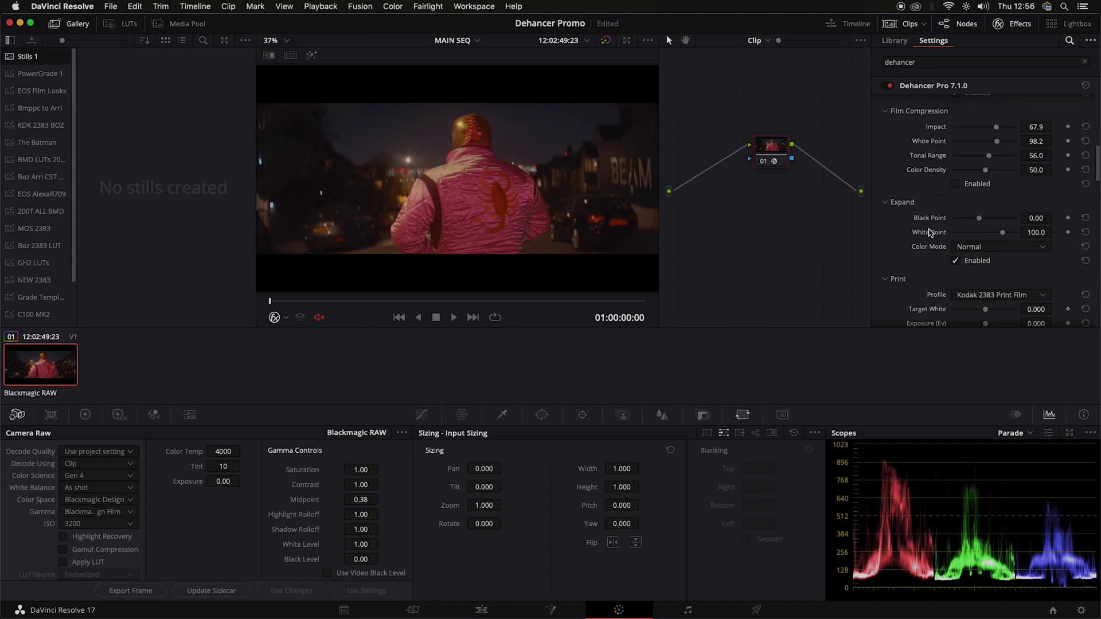
{"action": "mouse_move", "coordinate": [980, 221]}
{"action": "left_mouse_down"}
{"action": "mouse_move", "coordinate": [973, 228]}
{"action": "mouse_move", "coordinate": [991, 228]}
{"action": "left_mouse_up"}
{"action": "mouse_move", "coordinate": [987, 227]}
{"action": "left_mouse_down"}
{"action": "mouse_move", "coordinate": [968, 224]}
{"action": "mouse_move", "coordinate": [1005, 232]}
{"action": "left_mouse_up"}
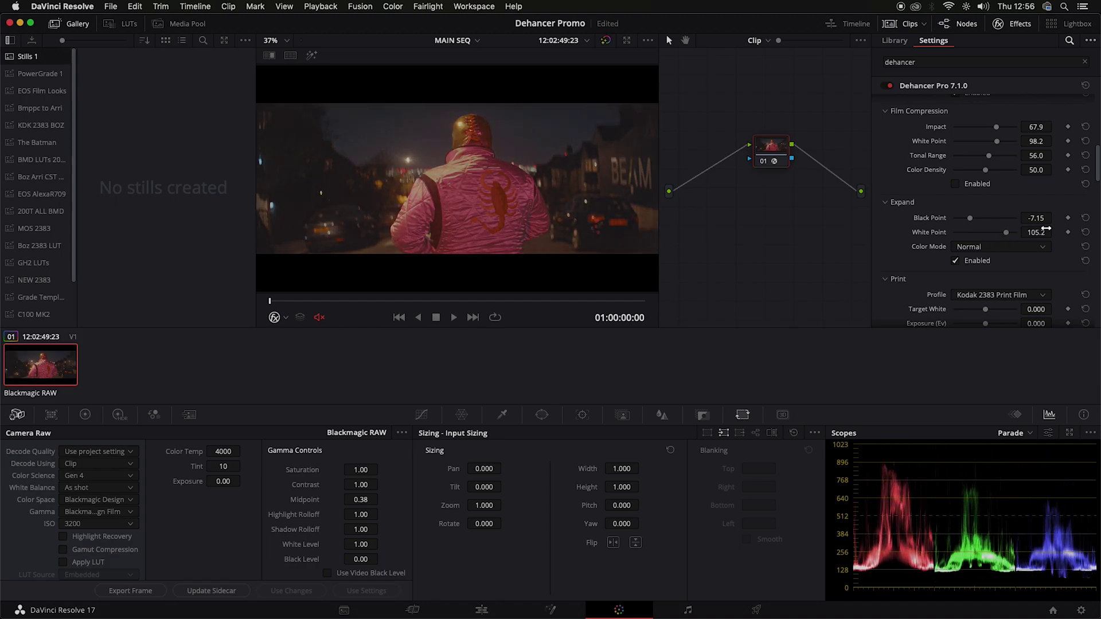
{"action": "left_click", "coordinate": [1085, 218]}
- Expand the Color Head section and enable it
{"action": "scroll", "coordinate": [904, 237], "scroll_direction": "down", "scroll_amount": 5}
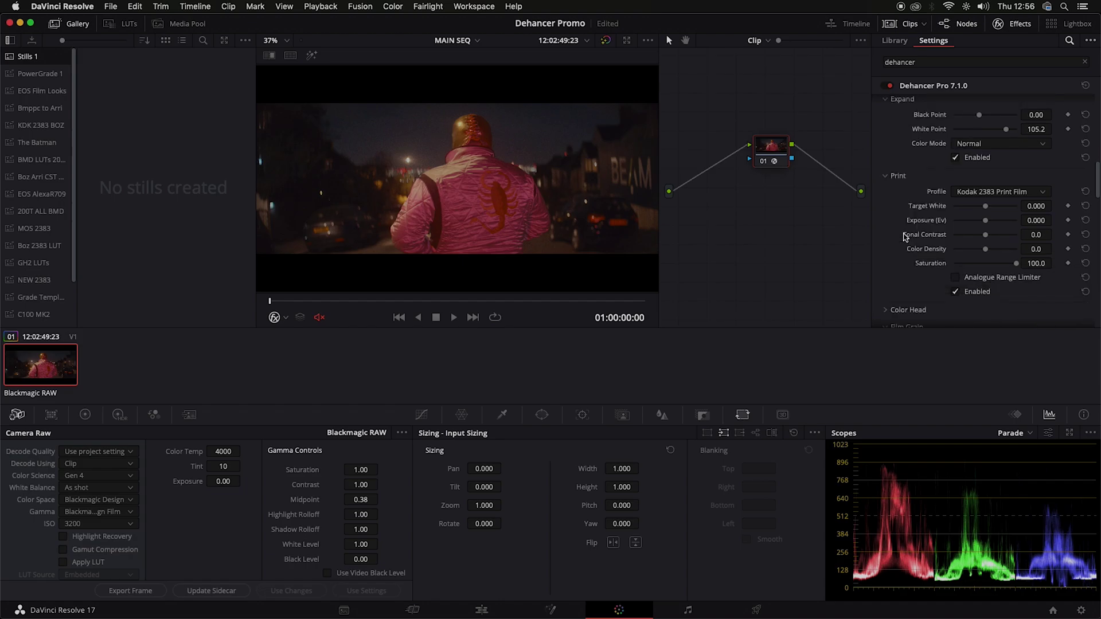
{"action": "left_click", "coordinate": [898, 240]}
{"action": "scroll", "coordinate": [905, 238], "scroll_direction": "down", "scroll_amount": 3}
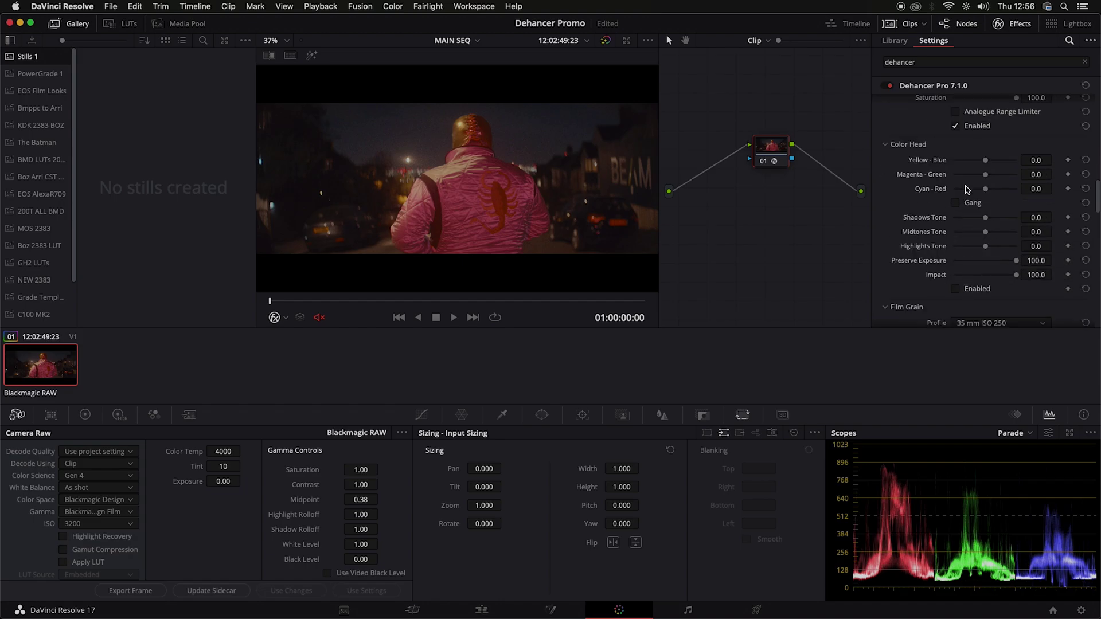
{"action": "scroll", "coordinate": [969, 225], "scroll_direction": "down", "scroll_amount": 1}
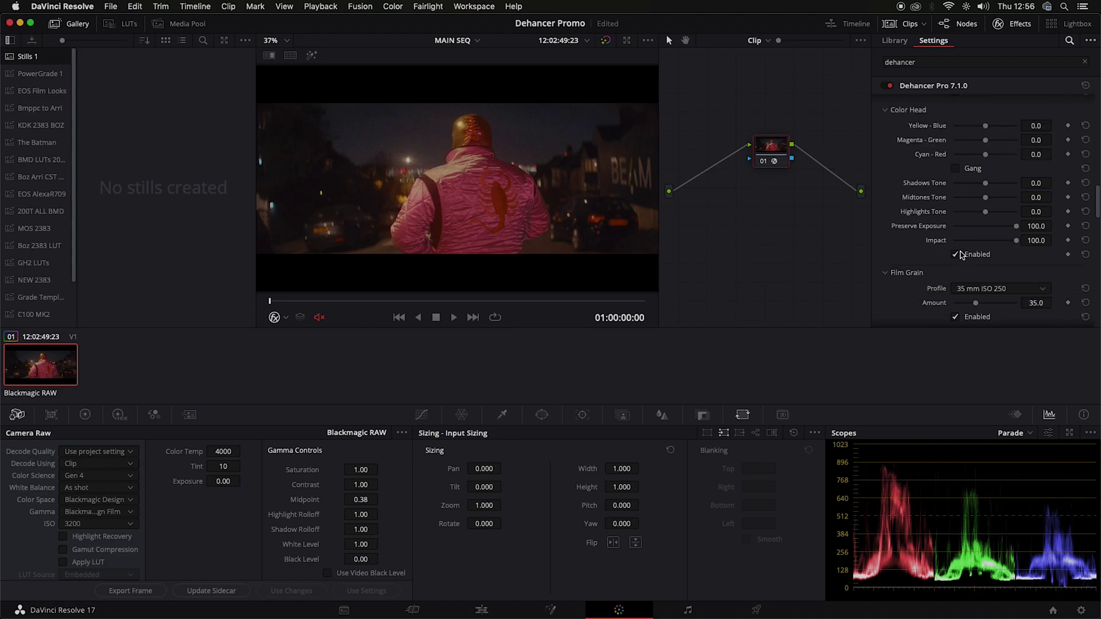
- Set Color Head's Magenta - Green to 4.2, trying Yellow - Blue and Cyan - Red shifts and resetting both to default
{"action": "scroll", "coordinate": [962, 252], "scroll_direction": "up", "scroll_amount": 3}
{"action": "left_click_drag", "start_coordinate": [984, 229], "coordinate": [1022, 235]}
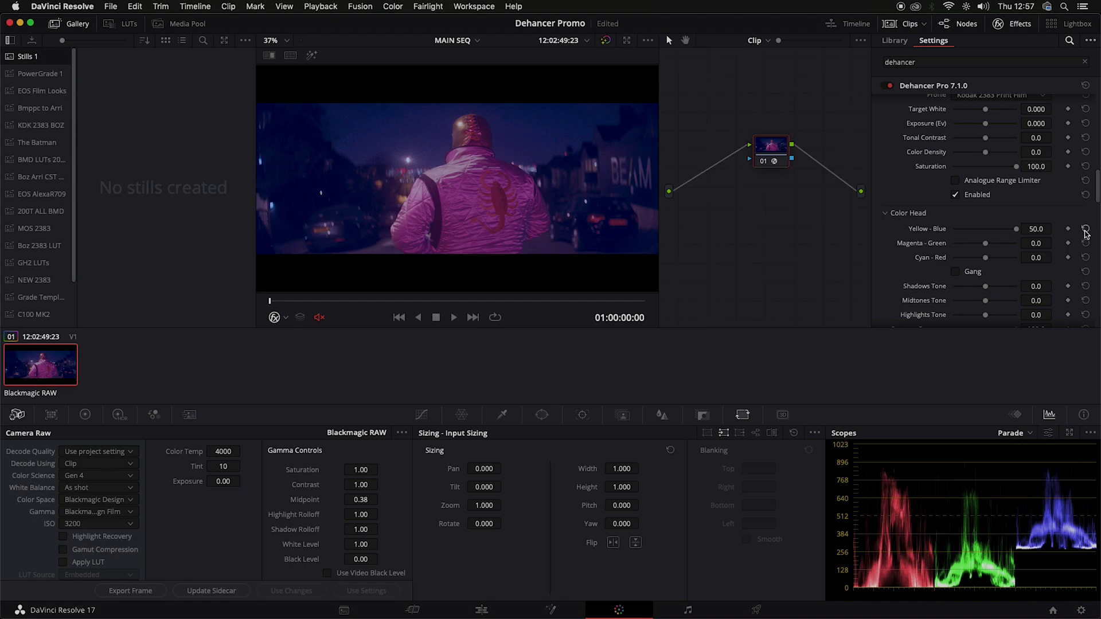
{"action": "left_click", "coordinate": [1085, 229]}
{"action": "left_click_drag", "start_coordinate": [985, 243], "coordinate": [995, 270]}
{"action": "left_click", "coordinate": [1085, 257]}
- Try shifting the shadows, midtones and highlights tones in Color Head, and reset all three to their defaults
{"action": "scroll", "coordinate": [997, 272], "scroll_direction": "down", "scroll_amount": 1}
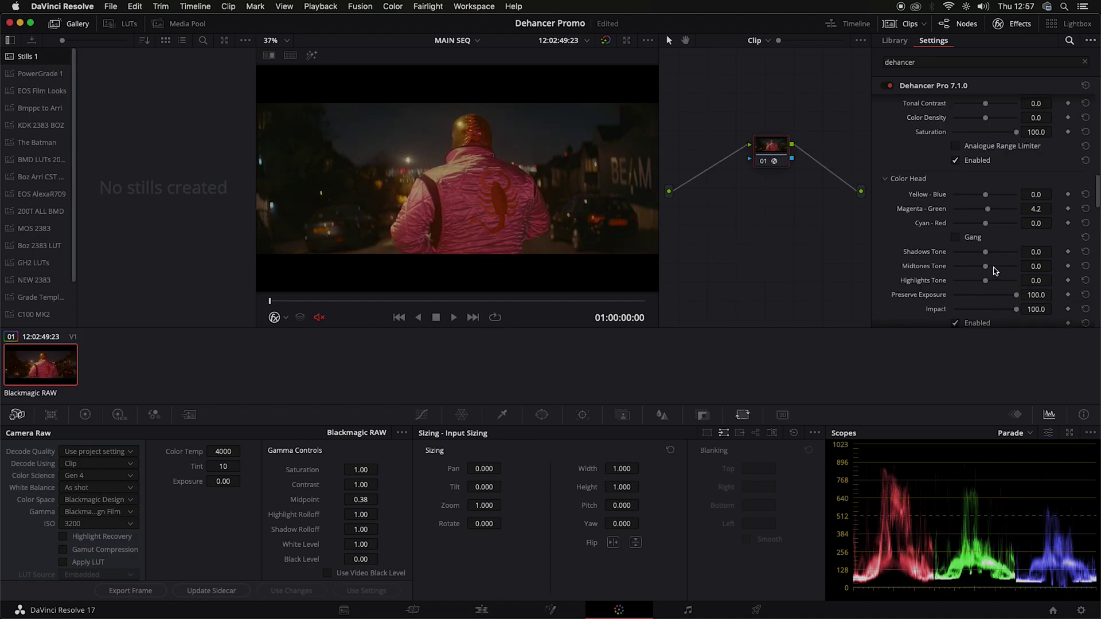
{"action": "left_click_drag", "start_coordinate": [985, 252], "coordinate": [986, 281]}
{"action": "left_click", "coordinate": [1085, 252]}
{"action": "left_click", "coordinate": [1085, 266]}
{"action": "left_click", "coordinate": [1085, 280]}
{"action": "scroll", "coordinate": [949, 256], "scroll_direction": "down", "scroll_amount": 6}
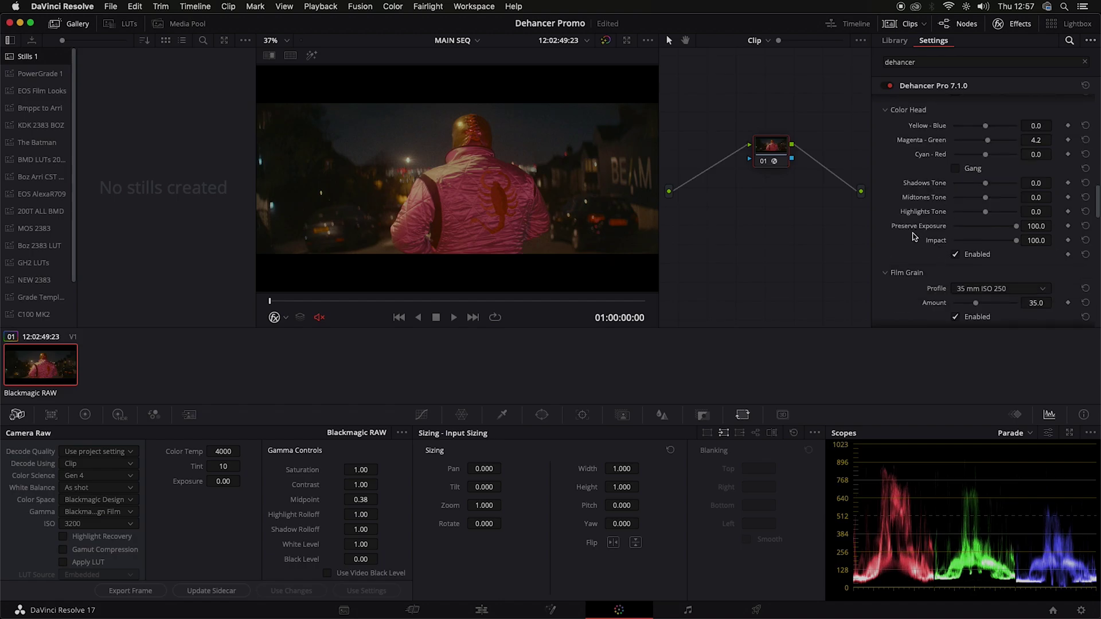
- Disable the Color Head and Film Grain effects
{"action": "left_click", "coordinate": [954, 221]}
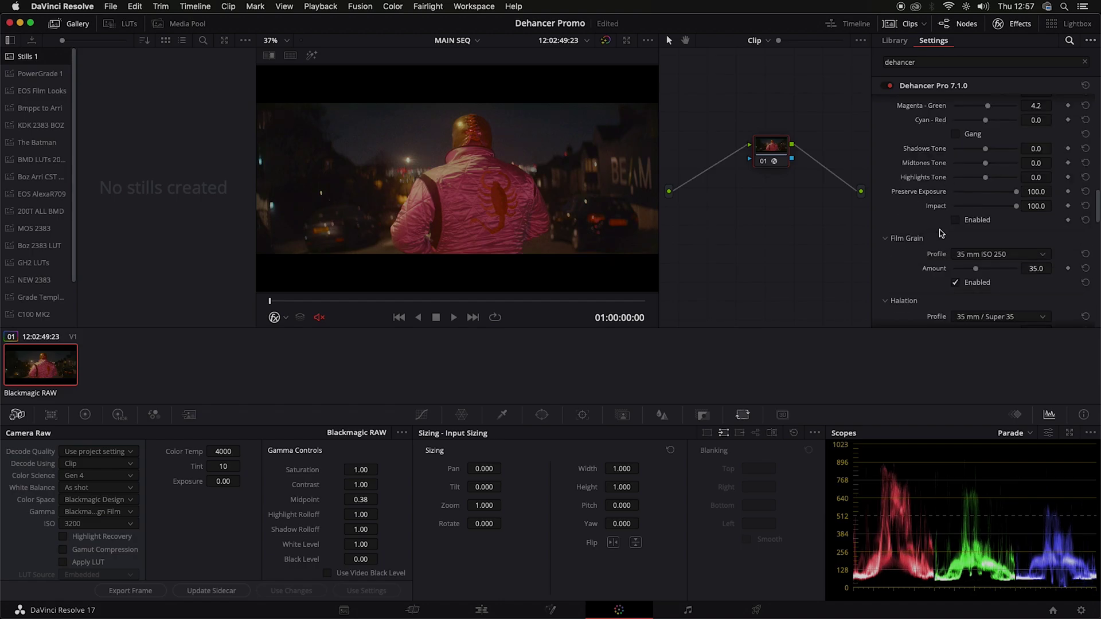
{"action": "scroll", "coordinate": [925, 231], "scroll_direction": "down", "scroll_amount": 4}
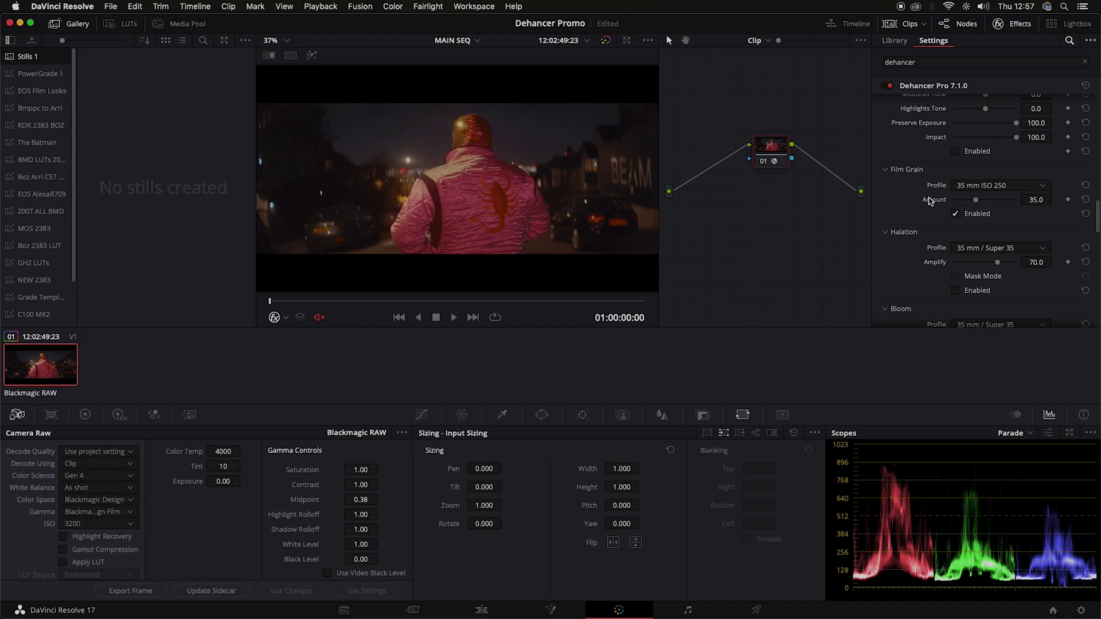
{"action": "left_click", "coordinate": [955, 214]}
{"action": "scroll", "coordinate": [916, 224], "scroll_direction": "down", "scroll_amount": 2}
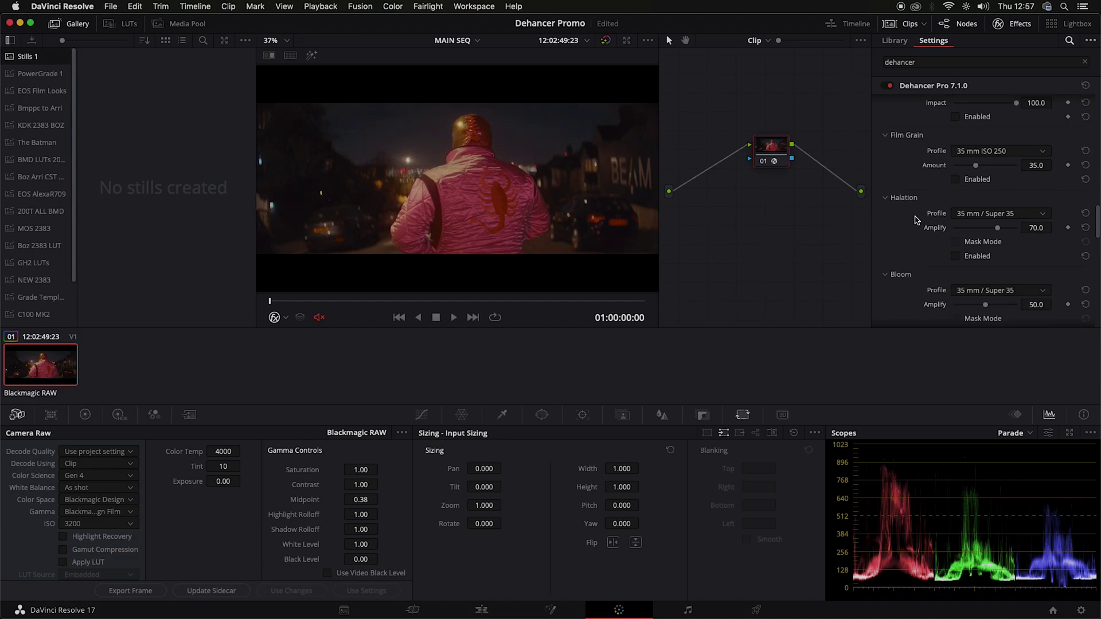
- Enable Halation, set its Amplify to 100.0, and check the effect full screen
{"action": "left_click", "coordinate": [955, 257]}
{"action": "mouse_move", "coordinate": [997, 227]}
{"action": "left_mouse_down"}
{"action": "mouse_move", "coordinate": [1026, 227]}
{"action": "mouse_move", "coordinate": [995, 244]}
{"action": "left_mouse_up"}
{"action": "left_click", "coordinate": [982, 216]}
{"action": "left_click", "coordinate": [920, 245]}
{"action": "scroll", "coordinate": [898, 281], "scroll_direction": "down", "scroll_amount": 1}
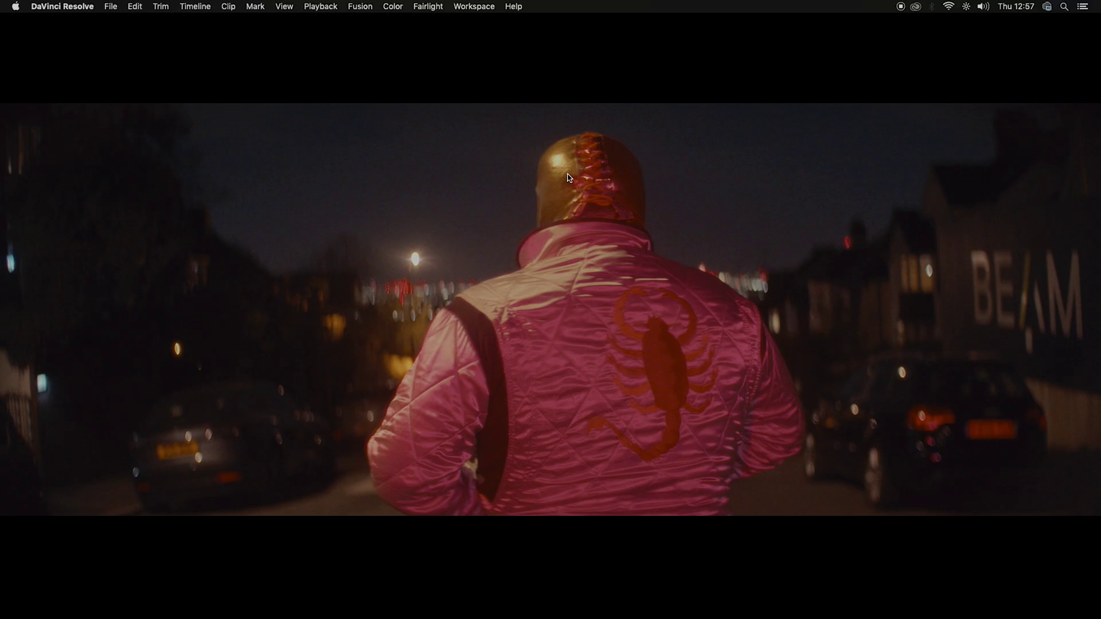
{"action": "key", "text": "Escape"}
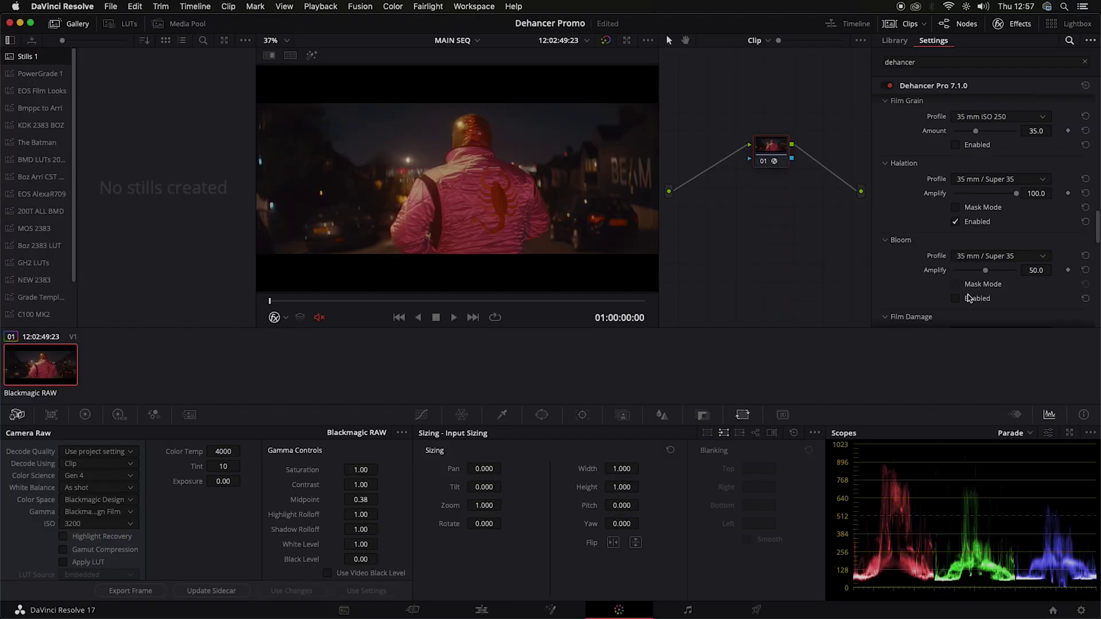
- Enable Bloom and set its Amplify to 100.0
{"action": "scroll", "coordinate": [930, 237], "scroll_direction": "down", "scroll_amount": 1}
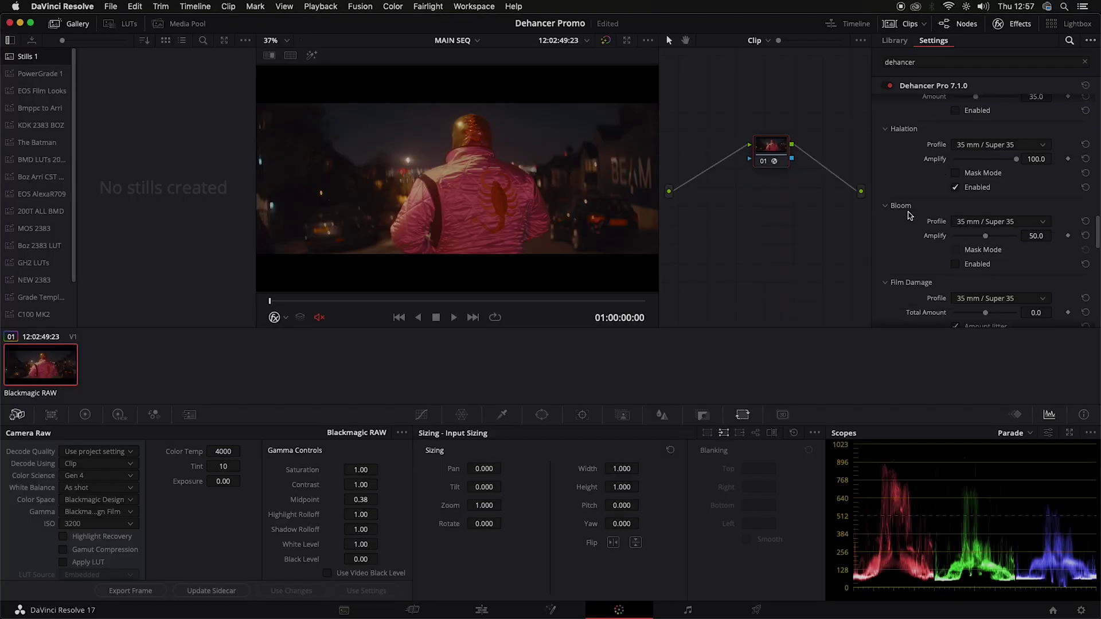
{"action": "left_click", "coordinate": [954, 264]}
{"action": "left_click_drag", "start_coordinate": [985, 238], "coordinate": [1035, 243]}
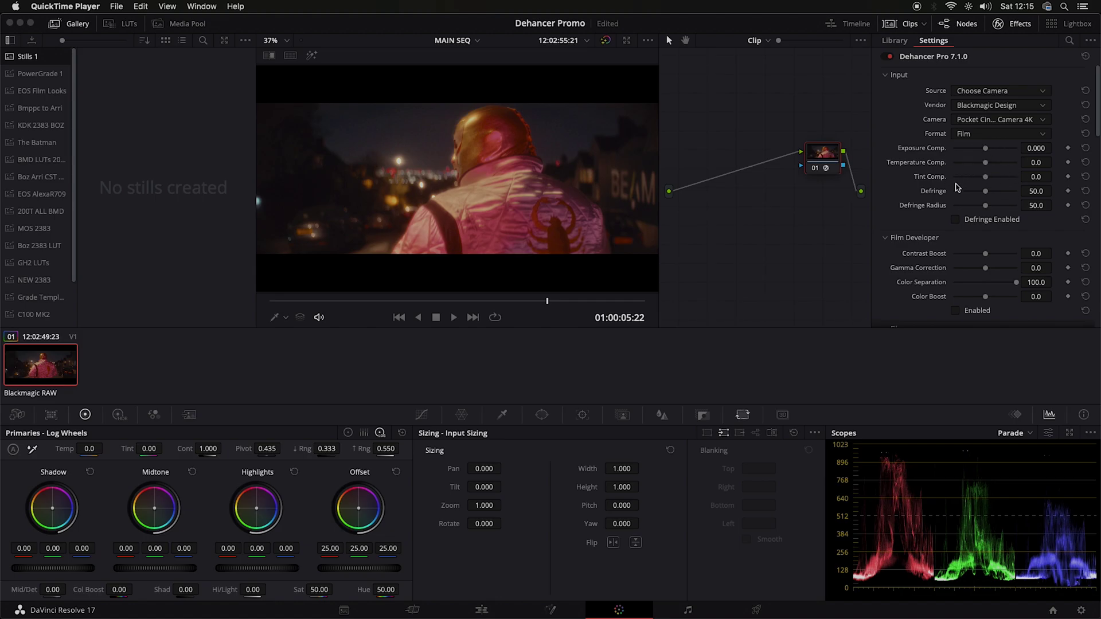
- Review the Dehancer sections from Input down to Options, expanding Film Damage and Film Breath to examine their settings
{"action": "scroll", "coordinate": [899, 259], "scroll_direction": "down", "scroll_amount": 3}
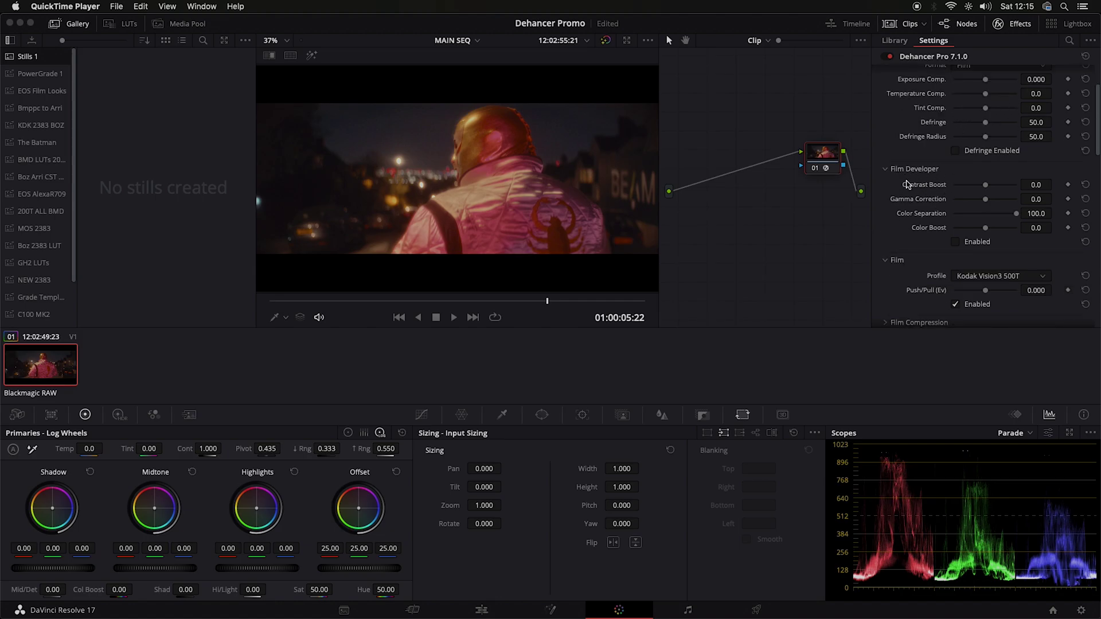
{"action": "scroll", "coordinate": [914, 251], "scroll_direction": "down", "scroll_amount": 4}
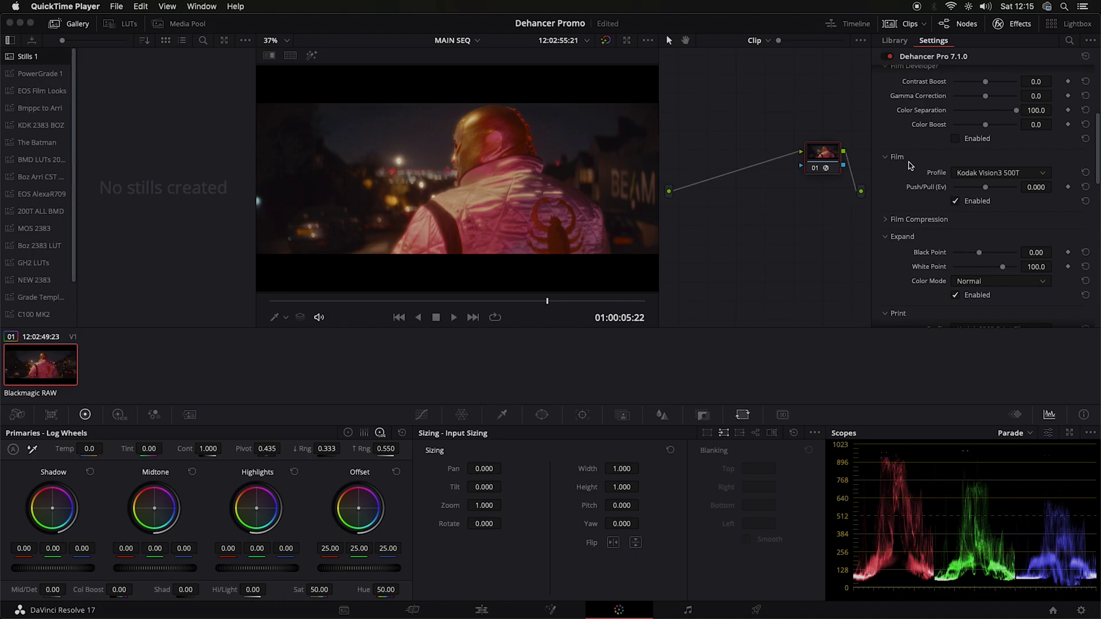
{"action": "scroll", "coordinate": [904, 172], "scroll_direction": "down", "scroll_amount": 3}
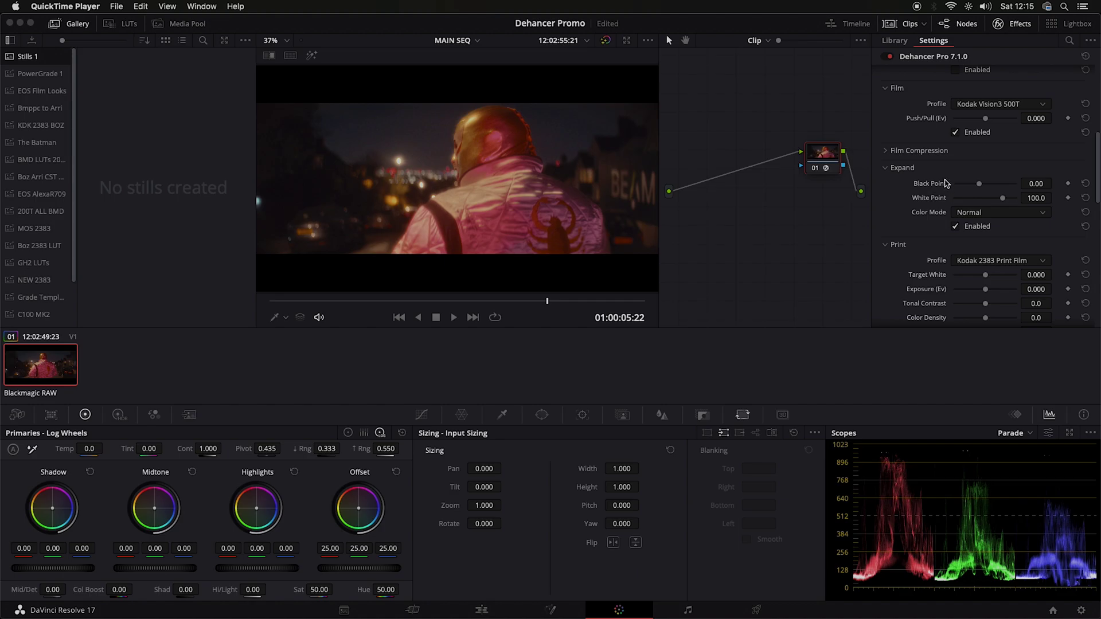
{"action": "scroll", "coordinate": [921, 204], "scroll_direction": "down", "scroll_amount": 3}
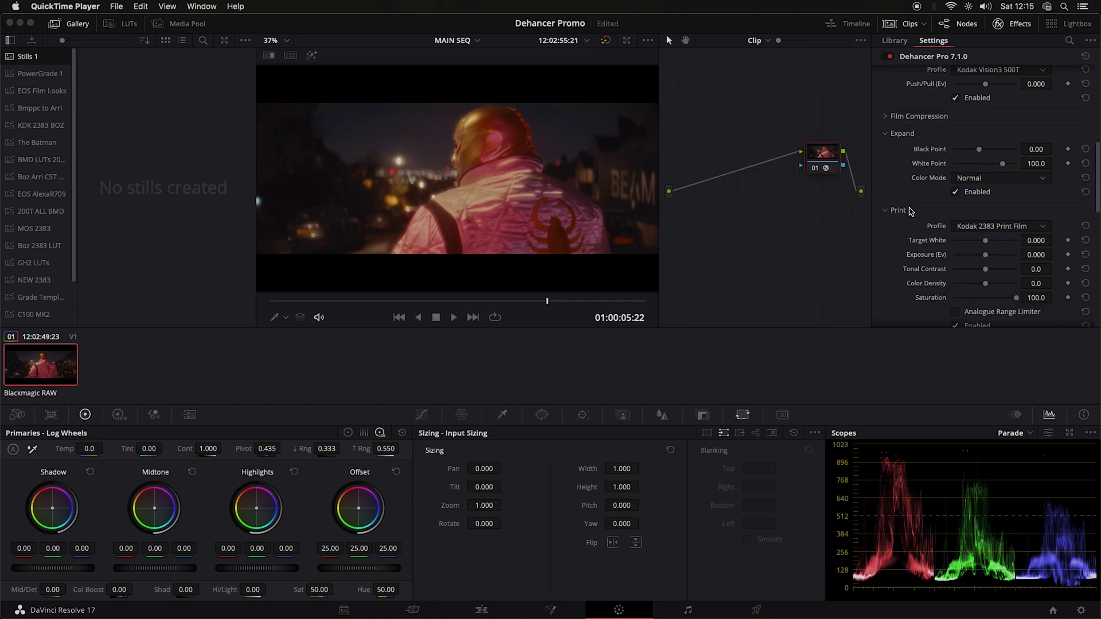
{"action": "scroll", "coordinate": [916, 141], "scroll_direction": "down", "scroll_amount": 5}
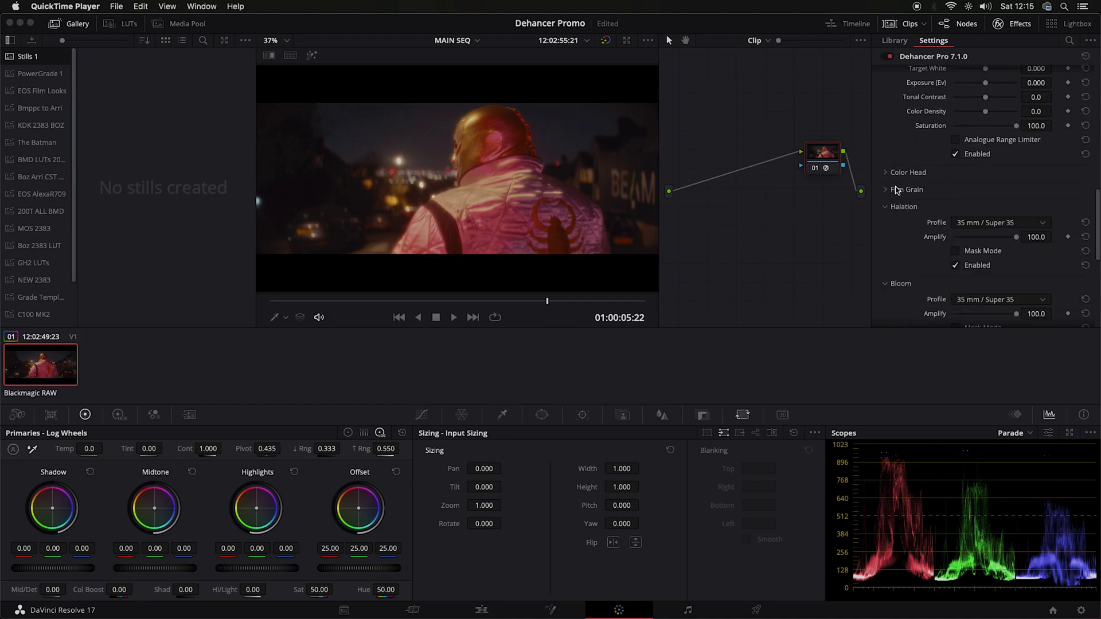
{"action": "scroll", "coordinate": [903, 201], "scroll_direction": "down", "scroll_amount": 4}
{"action": "scroll", "coordinate": [913, 213], "scroll_direction": "down", "scroll_amount": 4}
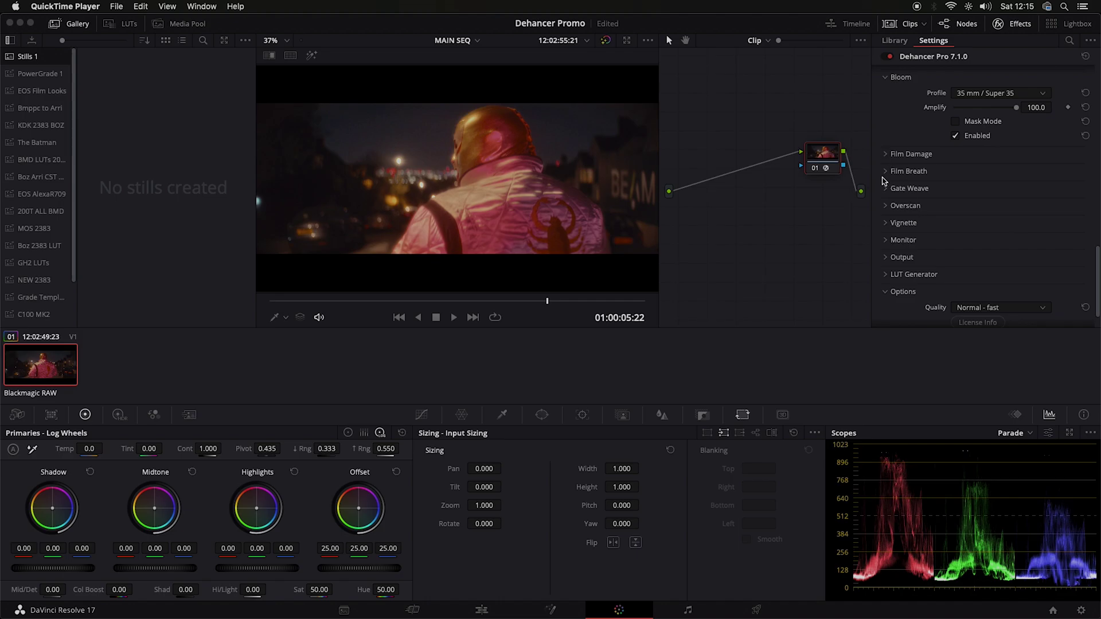
{"action": "left_click", "coordinate": [887, 155]}
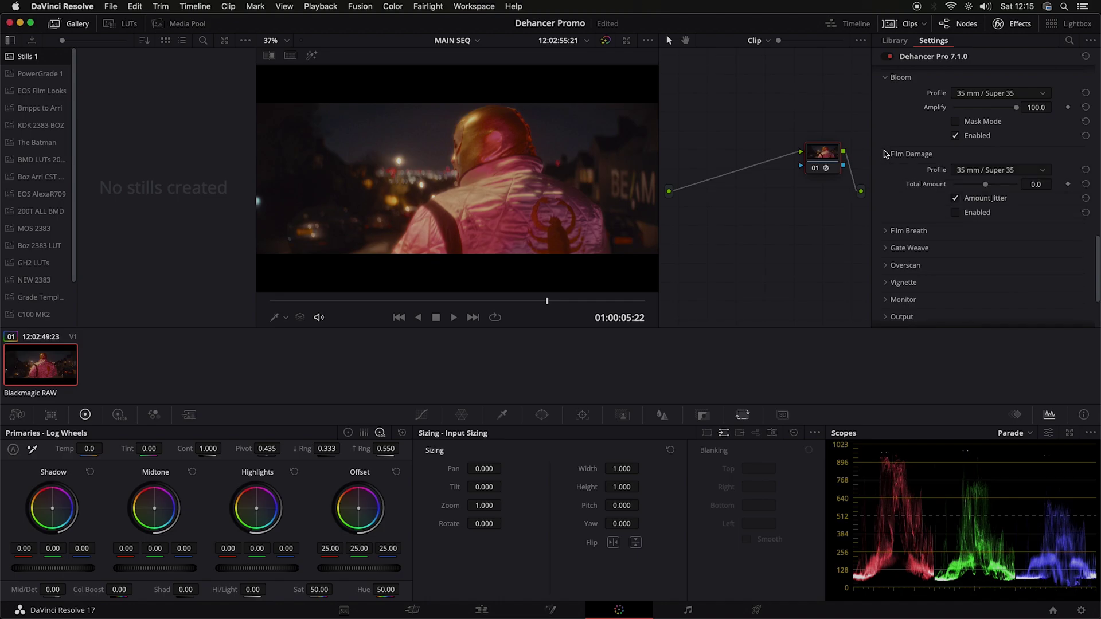
{"action": "left_click", "coordinate": [888, 232]}
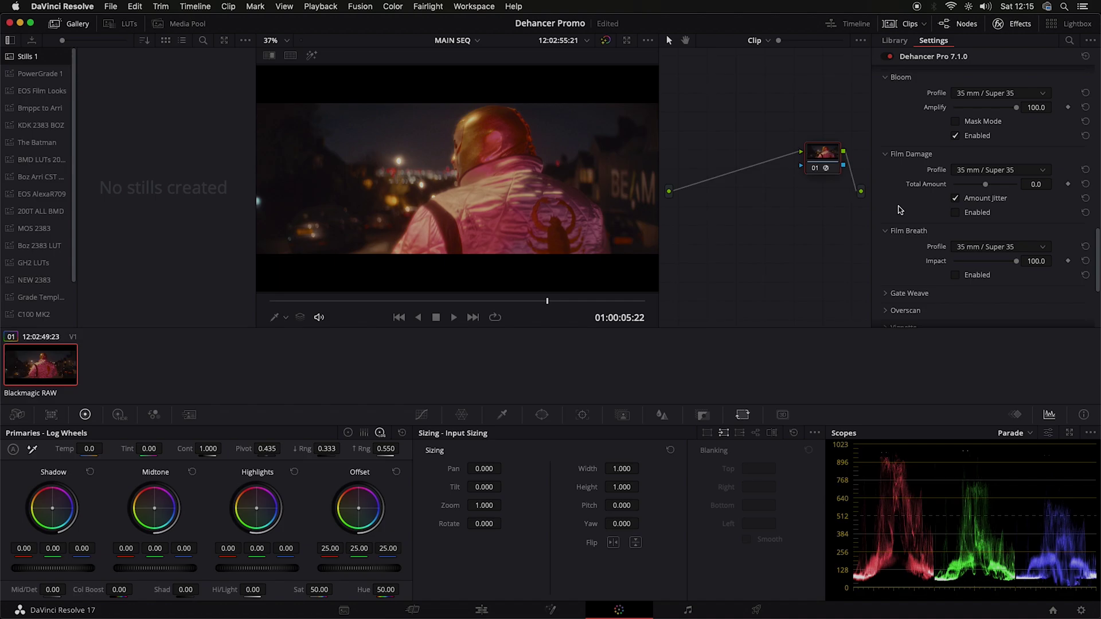
{"action": "scroll", "coordinate": [908, 195], "scroll_direction": "up", "scroll_amount": 1}
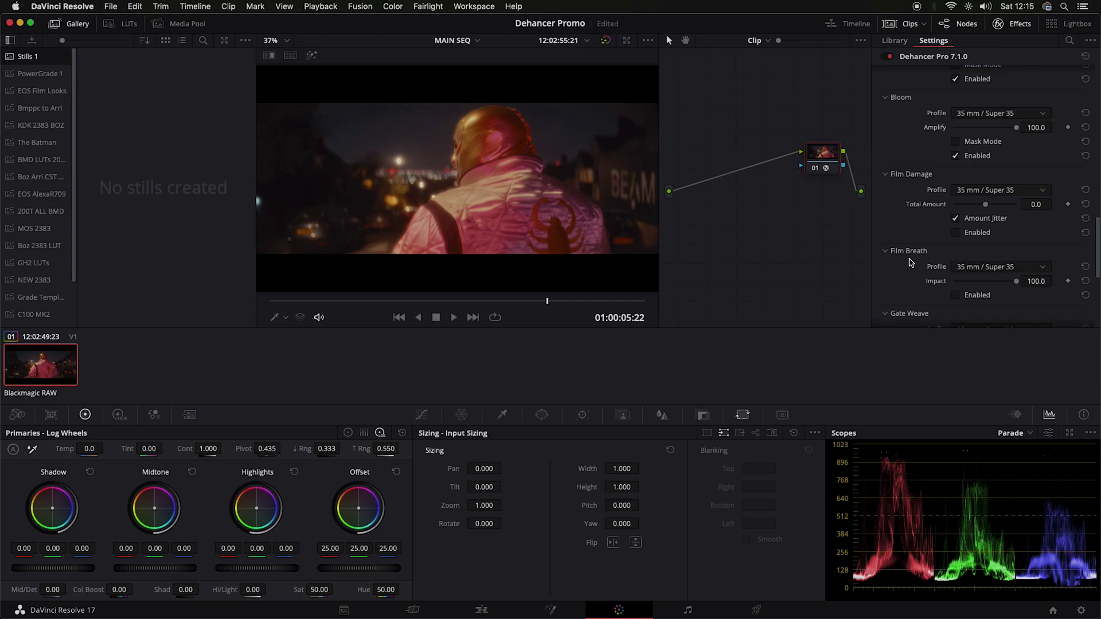
- Set the Input Exposure Comp. to -1.350, trying a Temperature Comp. shift and resetting it to default
{"action": "scroll", "coordinate": [909, 262], "scroll_direction": "up", "scroll_amount": 5}
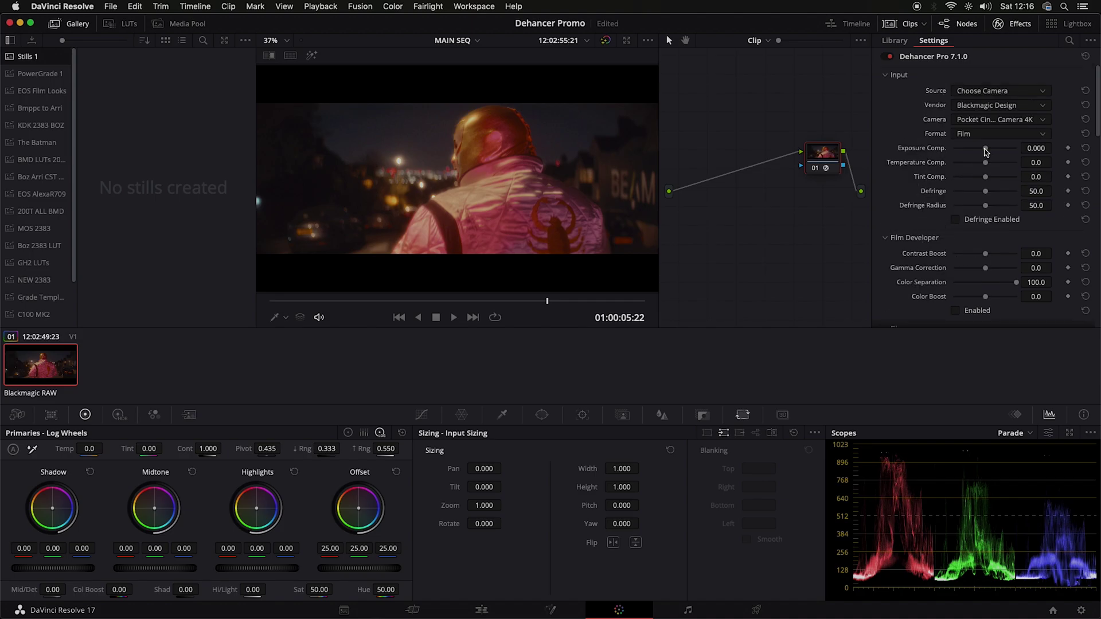
{"action": "left_click_drag", "start_coordinate": [985, 151], "coordinate": [972, 156]}
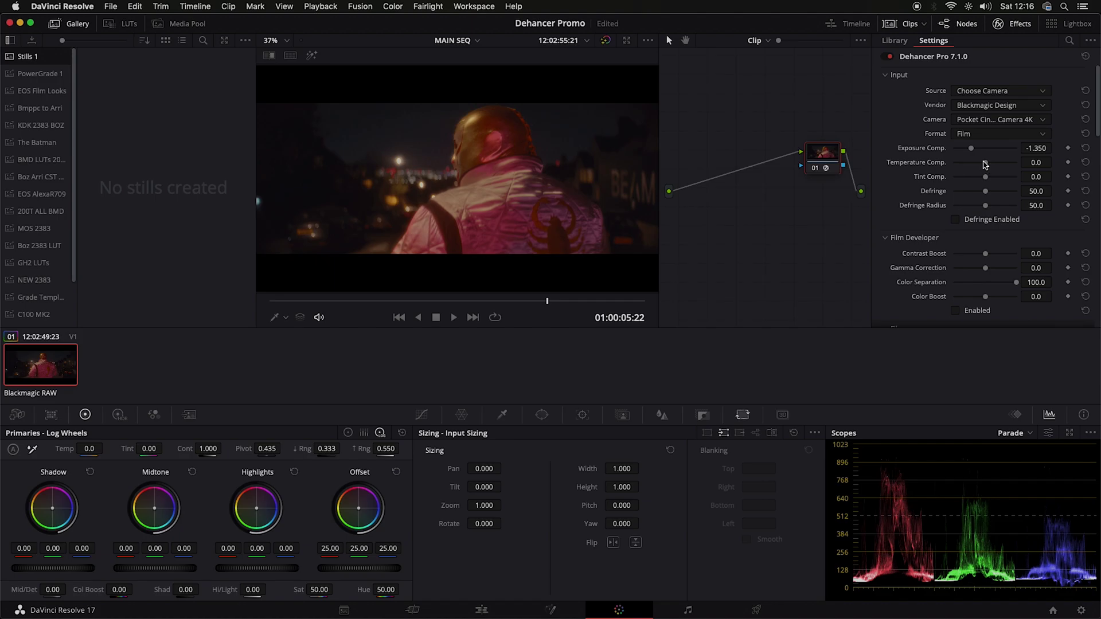
{"action": "left_click_drag", "start_coordinate": [986, 165], "coordinate": [985, 166]}
{"action": "left_click", "coordinate": [1085, 163]}
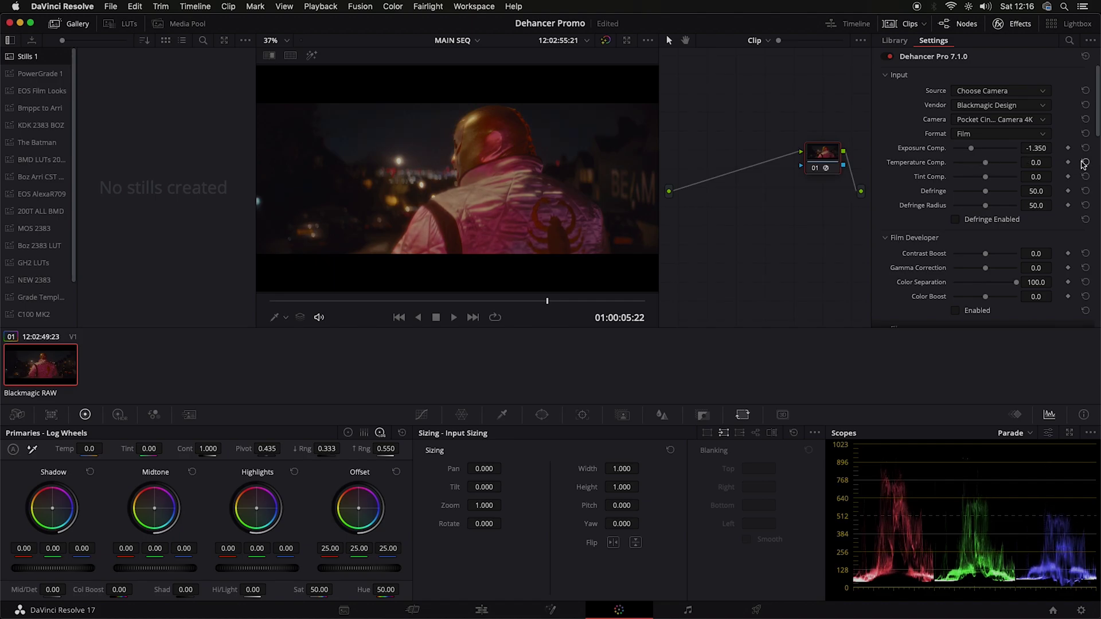
- Set the Input Tint Comp. to -100.0 and check the image in the enlarged viewer
{"action": "left_click_drag", "start_coordinate": [983, 175], "coordinate": [952, 176]}
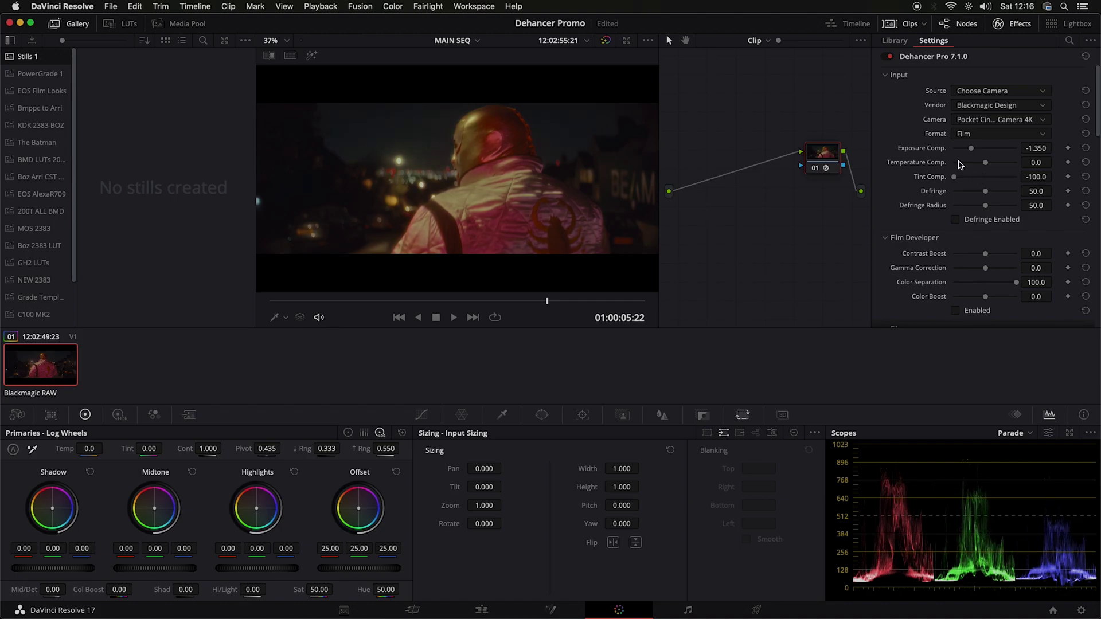
{"action": "key", "text": "alt+f"}
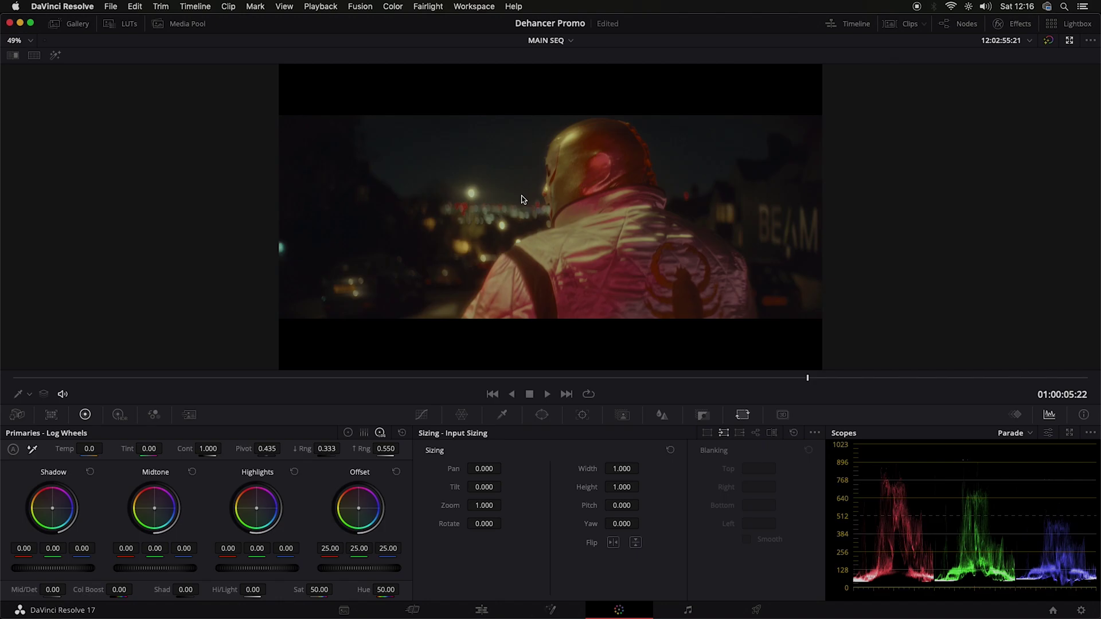
{"action": "key", "text": "alt+f"}
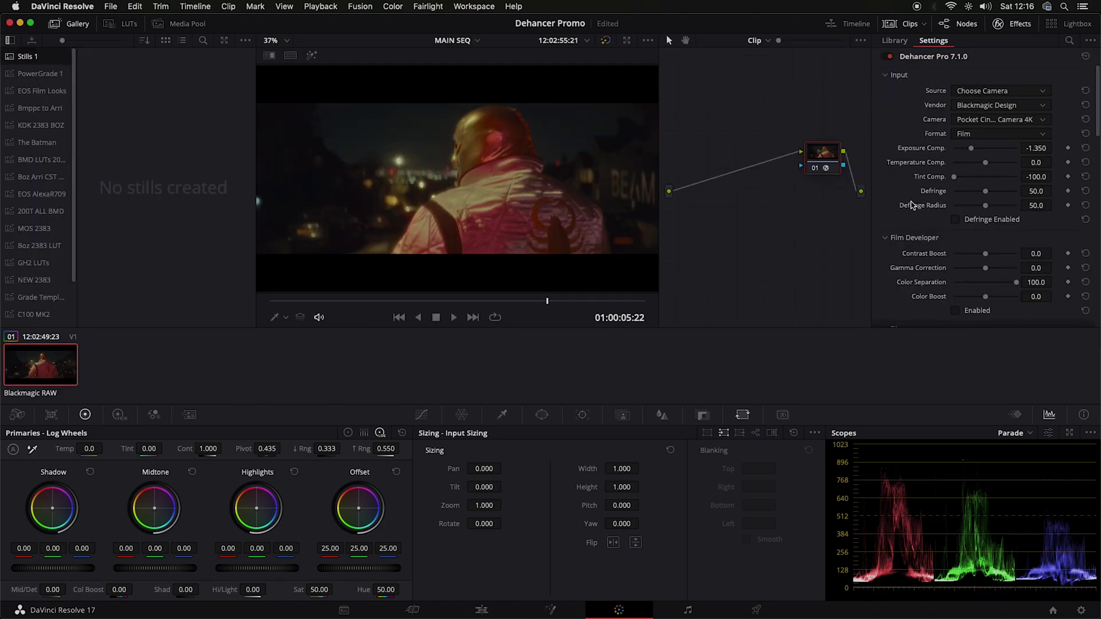
- Enable Film Developer with Contrast Boost 24.8 and Gamma Correction -29.8, and try adjusting Color Separation
{"action": "scroll", "coordinate": [922, 188], "scroll_direction": "down", "scroll_amount": 2}
{"action": "scroll", "coordinate": [923, 188], "scroll_direction": "down", "scroll_amount": 4}
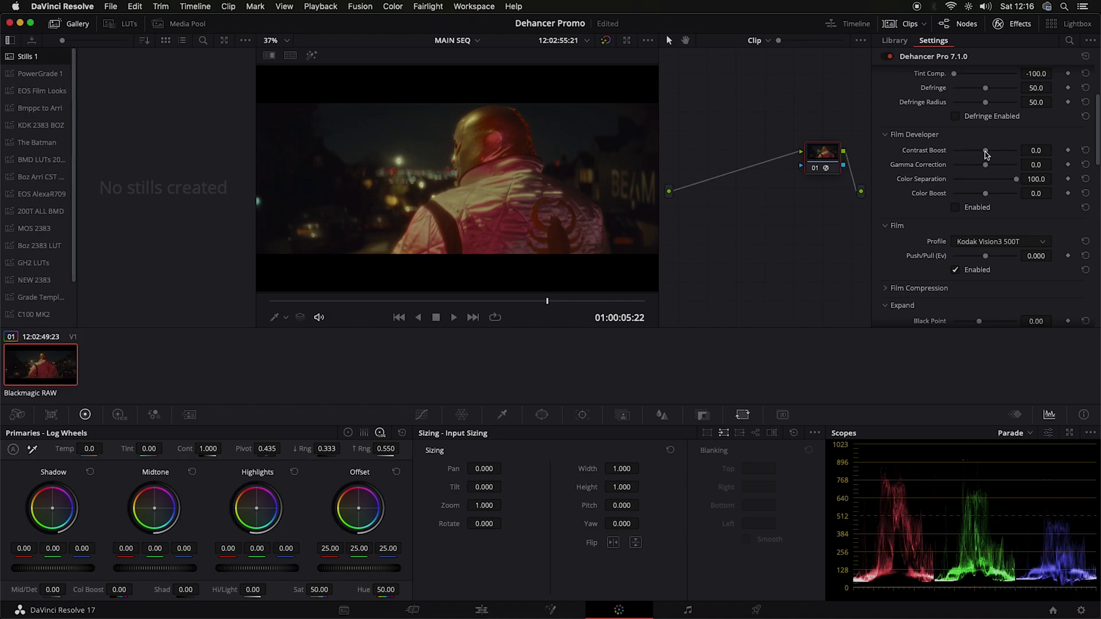
{"action": "left_click_drag", "start_coordinate": [987, 150], "coordinate": [1010, 147]}
{"action": "left_click", "coordinate": [1084, 151]}
{"action": "left_click", "coordinate": [955, 208]}
{"action": "left_click_drag", "start_coordinate": [987, 154], "coordinate": [964, 165]}
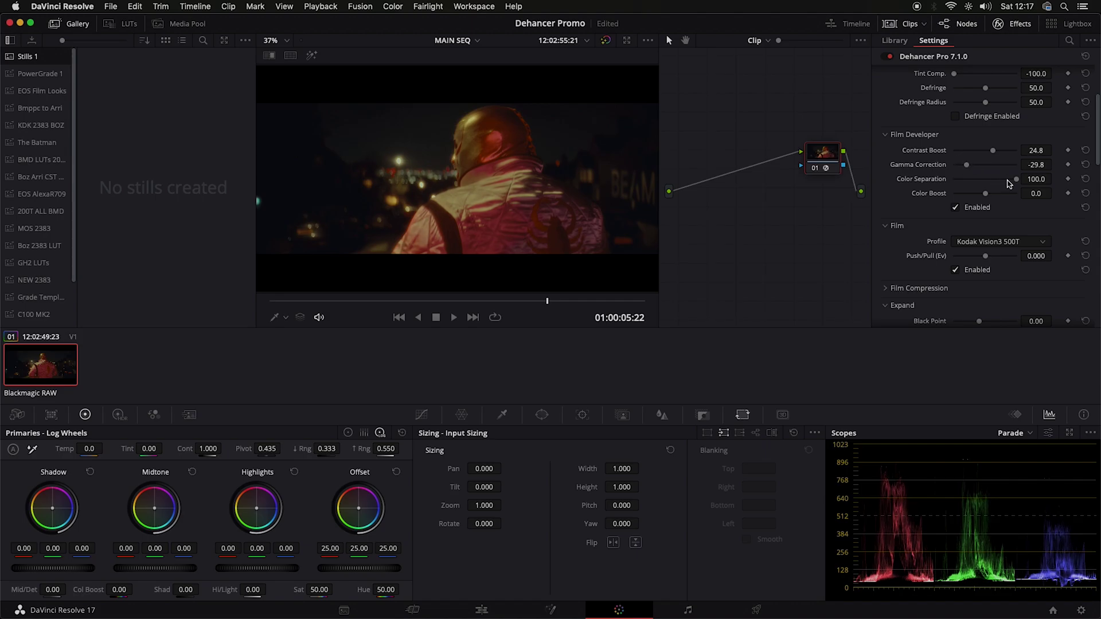
{"action": "mouse_move", "coordinate": [1017, 182]}
{"action": "left_mouse_down"}
{"action": "mouse_move", "coordinate": [964, 181]}
{"action": "mouse_move", "coordinate": [1016, 181]}
{"action": "left_mouse_up"}
- Set the Expand black point to 1.10 and white point to 96.1
{"action": "scroll", "coordinate": [980, 209], "scroll_direction": "down", "scroll_amount": 2}
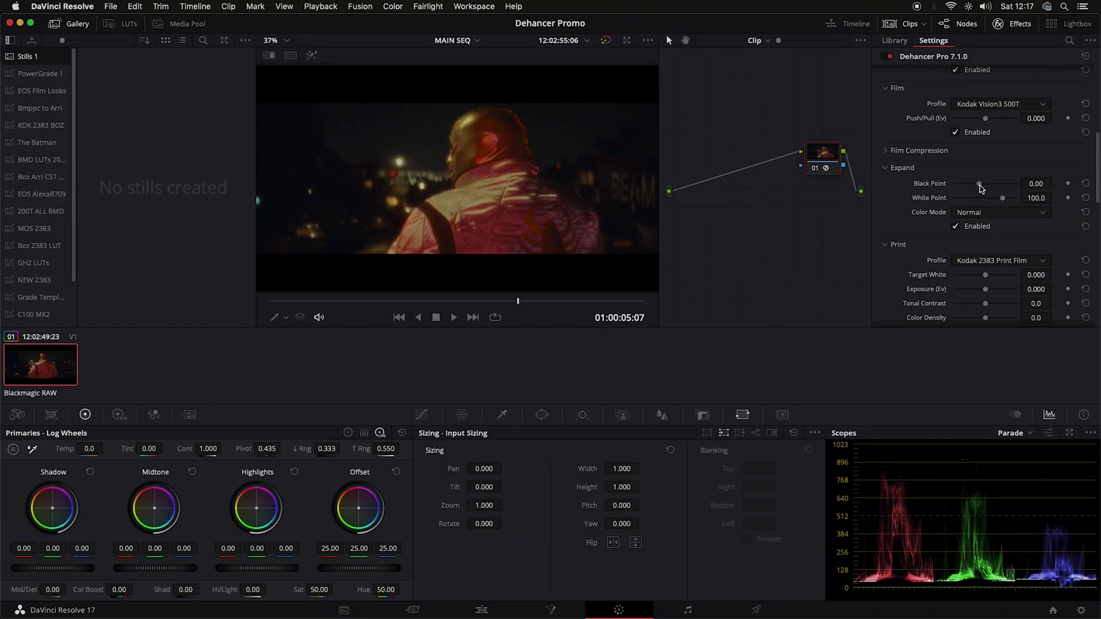
{"action": "left_click_drag", "start_coordinate": [979, 185], "coordinate": [979, 186]}
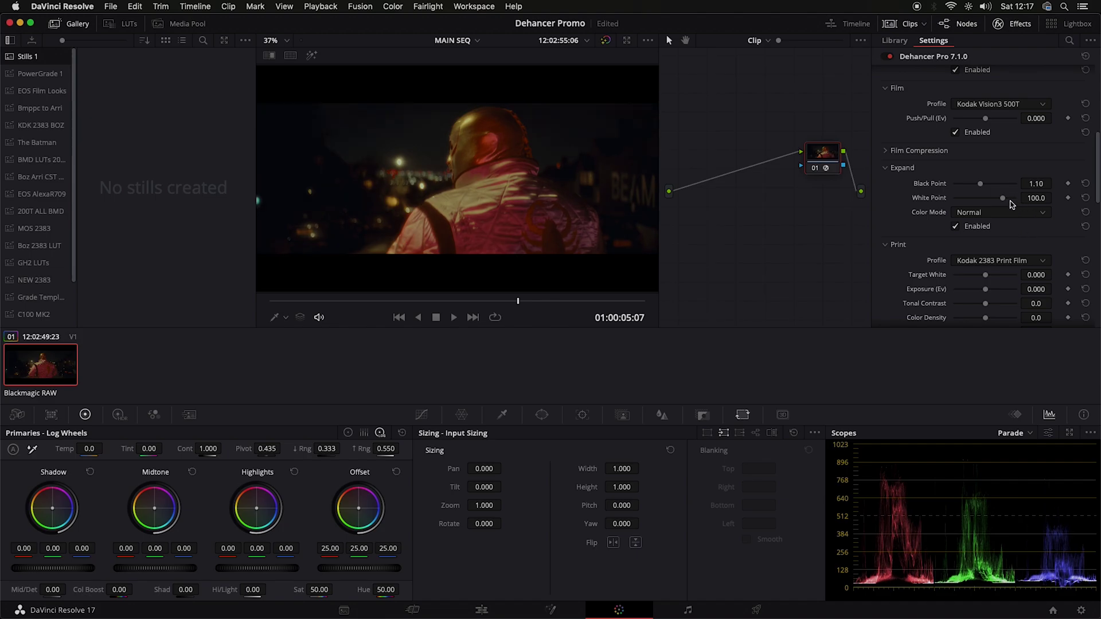
{"action": "left_click_drag", "start_coordinate": [1004, 199], "coordinate": [1001, 201]}
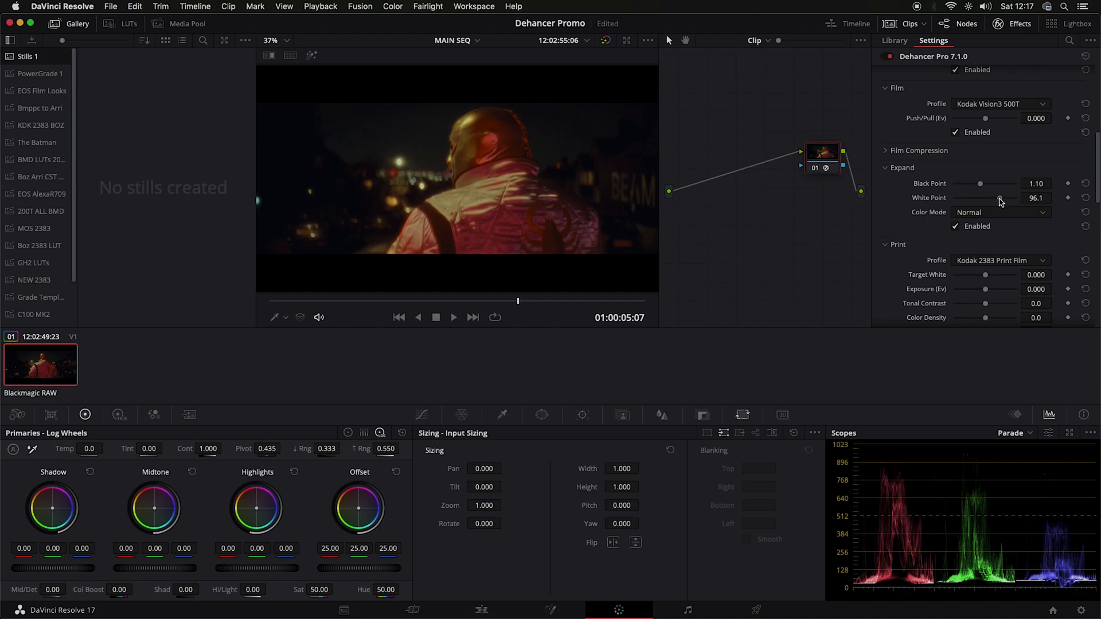
- Set the Print section's Target White to -0.900, Exposure to -0.084, Tonal Contrast to -2.3 and Color Density to 19.3
{"action": "scroll", "coordinate": [917, 238], "scroll_direction": "down", "scroll_amount": 2}
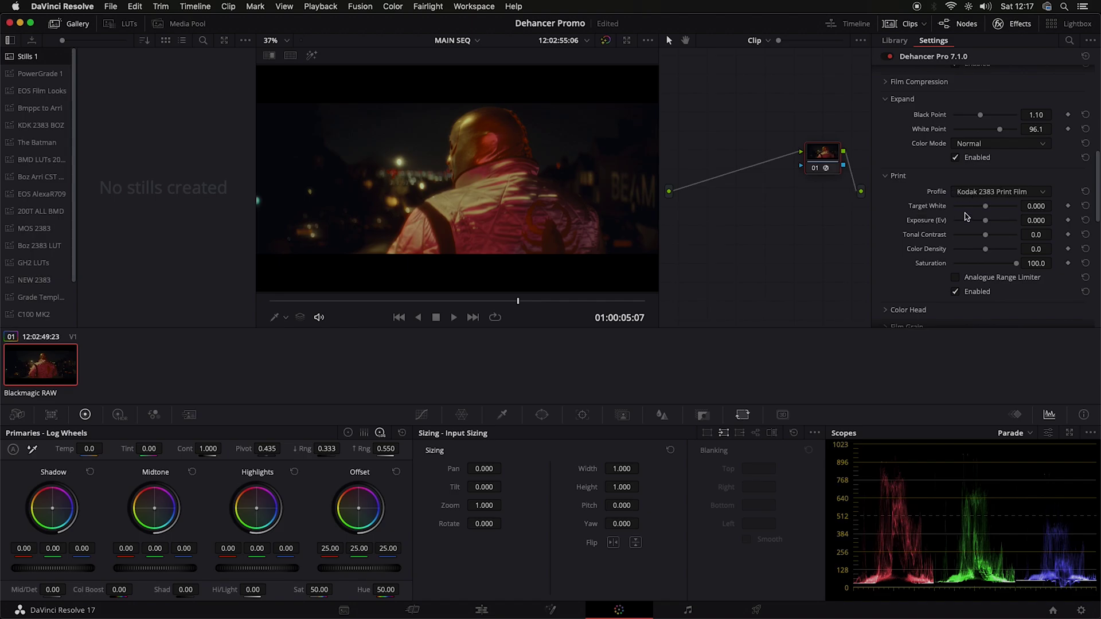
{"action": "mouse_move", "coordinate": [985, 209]}
{"action": "left_mouse_down"}
{"action": "mouse_move", "coordinate": [1016, 211]}
{"action": "mouse_move", "coordinate": [972, 209]}
{"action": "left_mouse_up"}
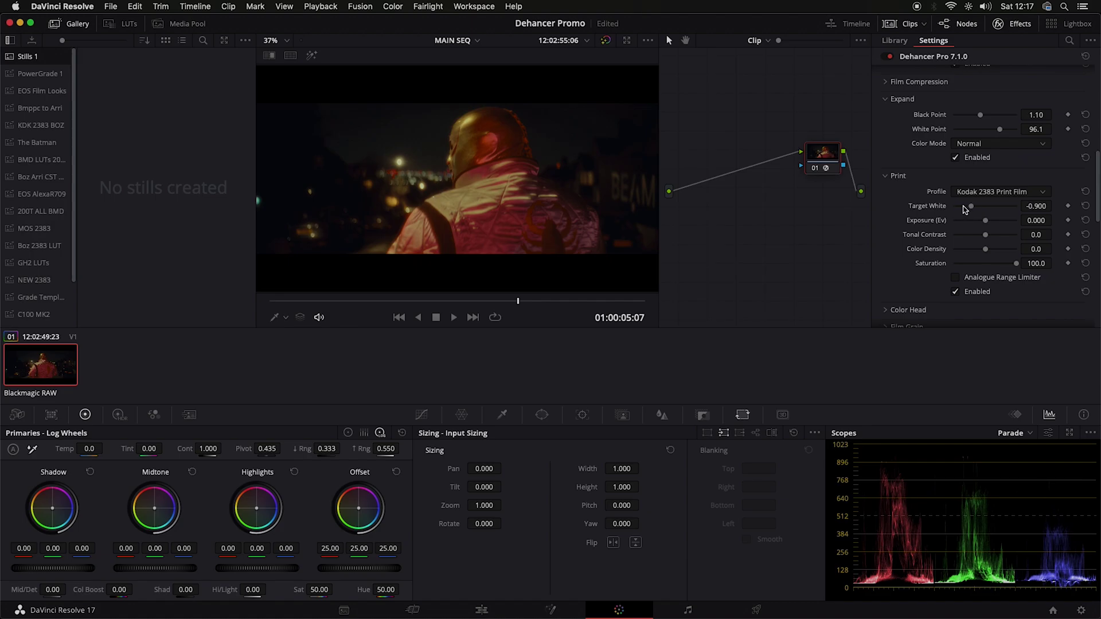
{"action": "left_click_drag", "start_coordinate": [986, 223], "coordinate": [984, 223]}
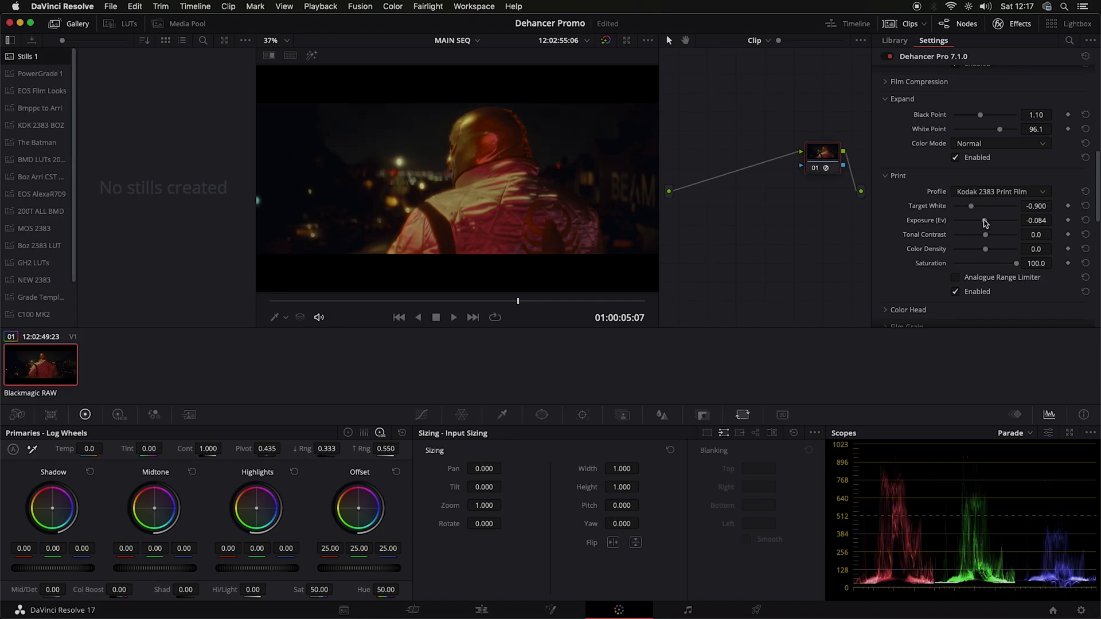
{"action": "mouse_move", "coordinate": [986, 239]}
{"action": "left_mouse_down"}
{"action": "mouse_move", "coordinate": [988, 249]}
{"action": "mouse_move", "coordinate": [1011, 246]}
{"action": "mouse_move", "coordinate": [980, 247]}
{"action": "mouse_move", "coordinate": [990, 249]}
{"action": "left_mouse_up"}
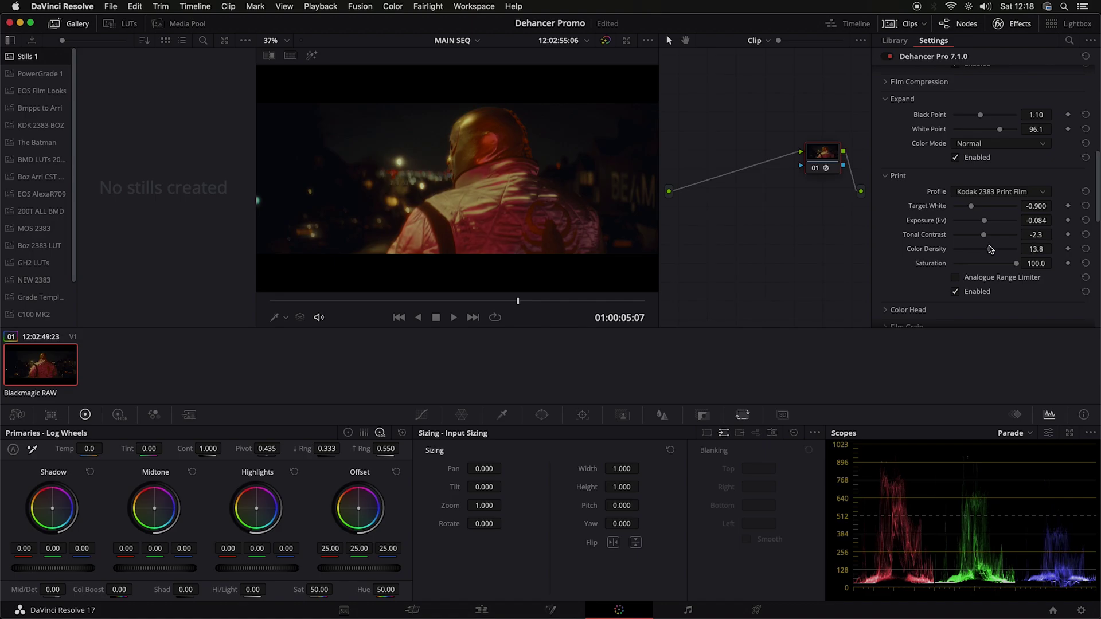
{"action": "left_click_drag", "start_coordinate": [990, 249], "coordinate": [992, 249]}
- Expand and enable Color Head, setting its Yellow - Blue to 6.9
{"action": "scroll", "coordinate": [957, 255], "scroll_direction": "down", "scroll_amount": 4}
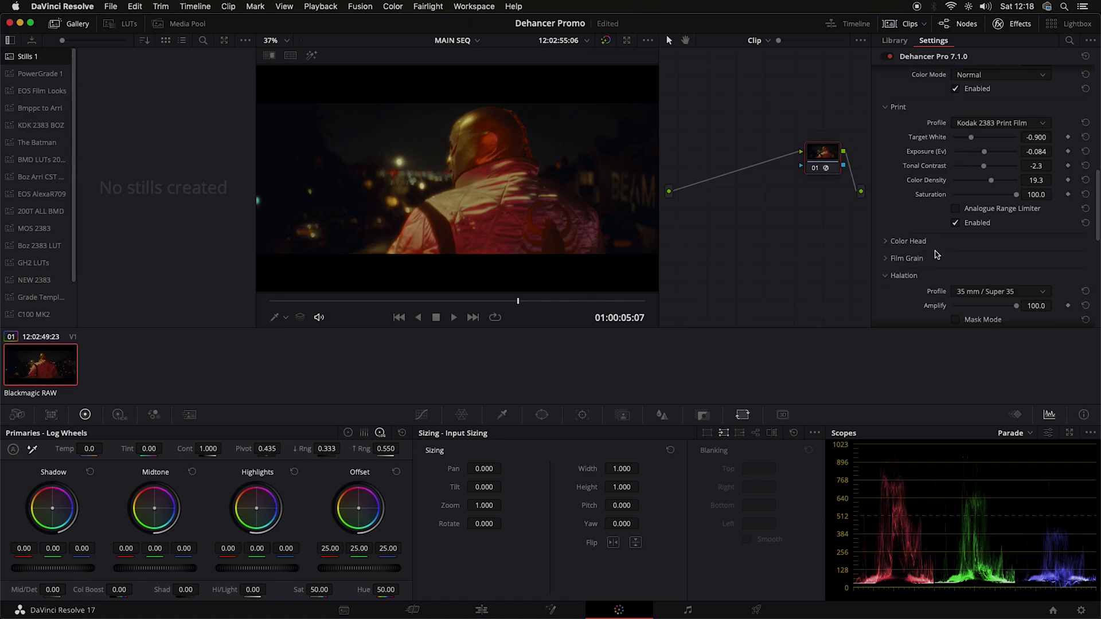
{"action": "left_click", "coordinate": [889, 207]}
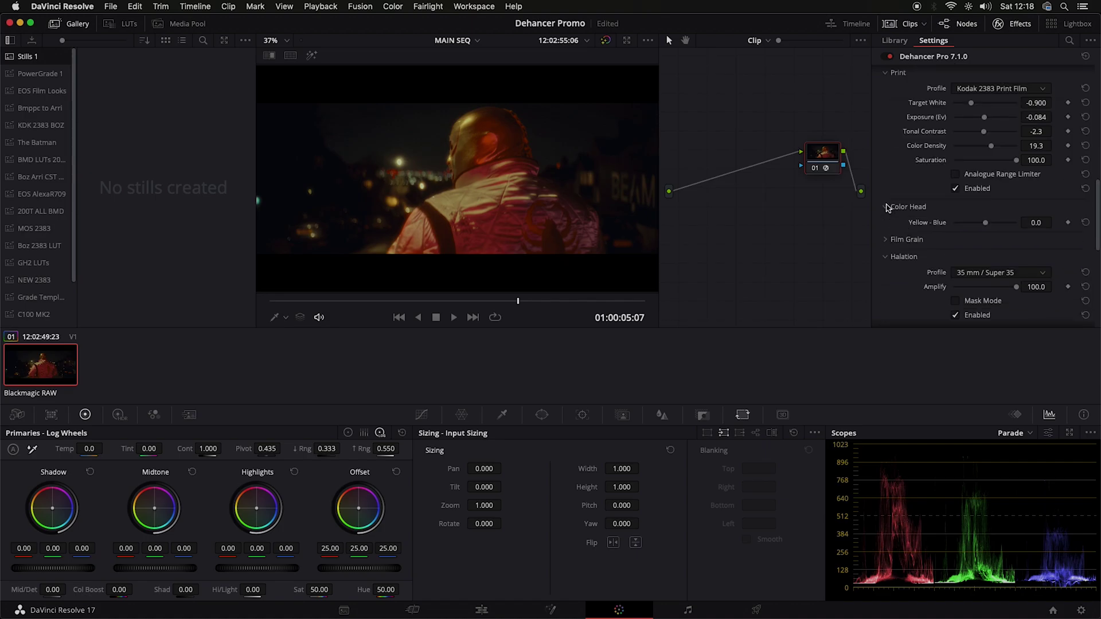
{"action": "scroll", "coordinate": [888, 207], "scroll_direction": "down", "scroll_amount": 2}
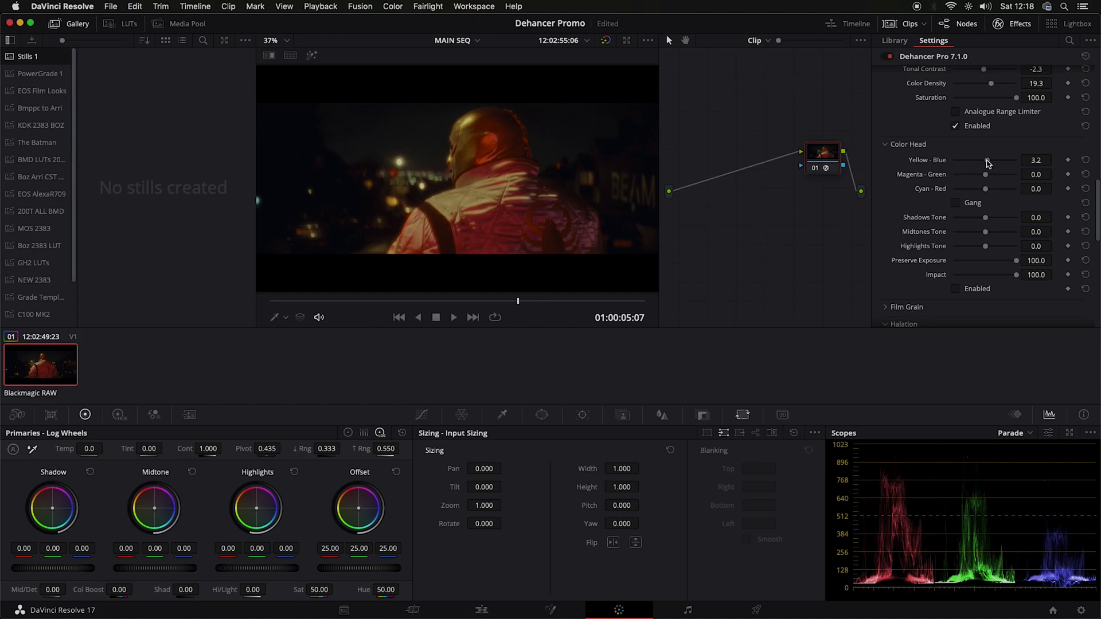
{"action": "mouse_move", "coordinate": [991, 163]}
{"action": "left_mouse_down"}
{"action": "mouse_move", "coordinate": [1003, 159]}
{"action": "mouse_move", "coordinate": [988, 160]}
{"action": "left_mouse_up"}
{"action": "left_click", "coordinate": [955, 288]}
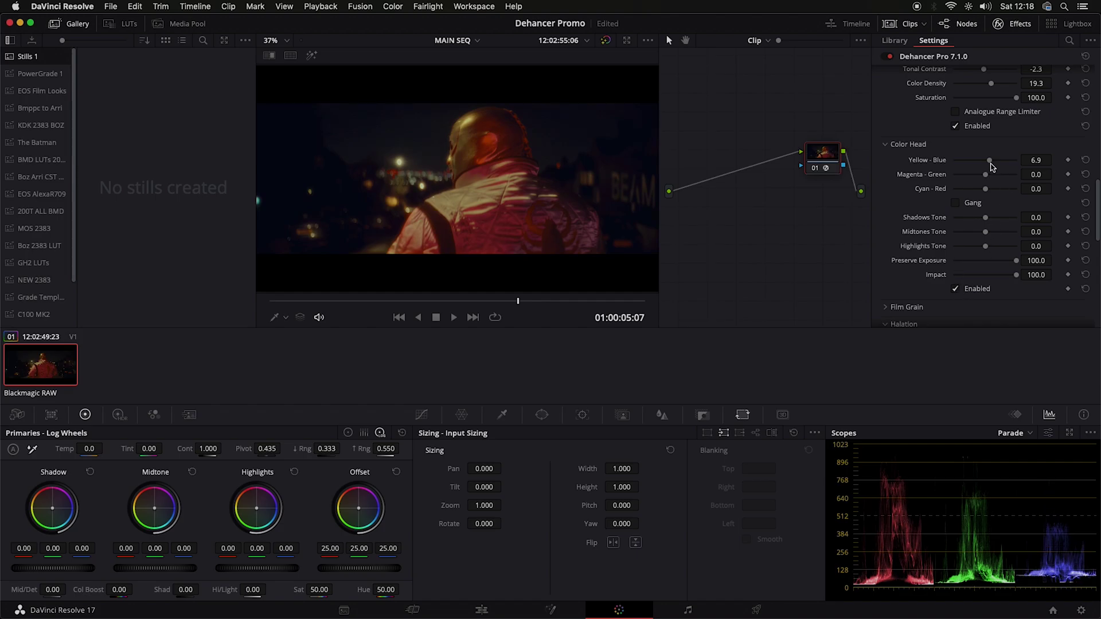
- In Color Head, reset Yellow - Blue, try Magenta - Green at 8.7 and reset it, and set Cyan - Red to 0.4
{"action": "mouse_move", "coordinate": [991, 165]}
{"action": "left_mouse_down"}
{"action": "mouse_move", "coordinate": [1000, 162]}
{"action": "mouse_move", "coordinate": [984, 166]}
{"action": "mouse_move", "coordinate": [990, 174]}
{"action": "left_mouse_up"}
{"action": "left_click", "coordinate": [1085, 160]}
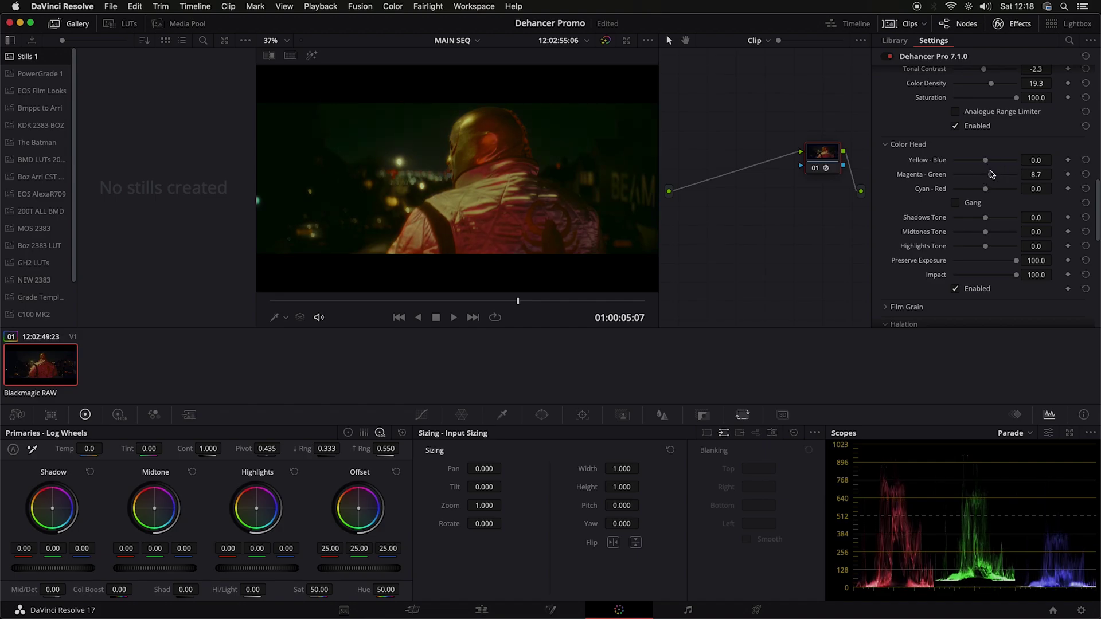
{"action": "left_click", "coordinate": [1085, 175]}
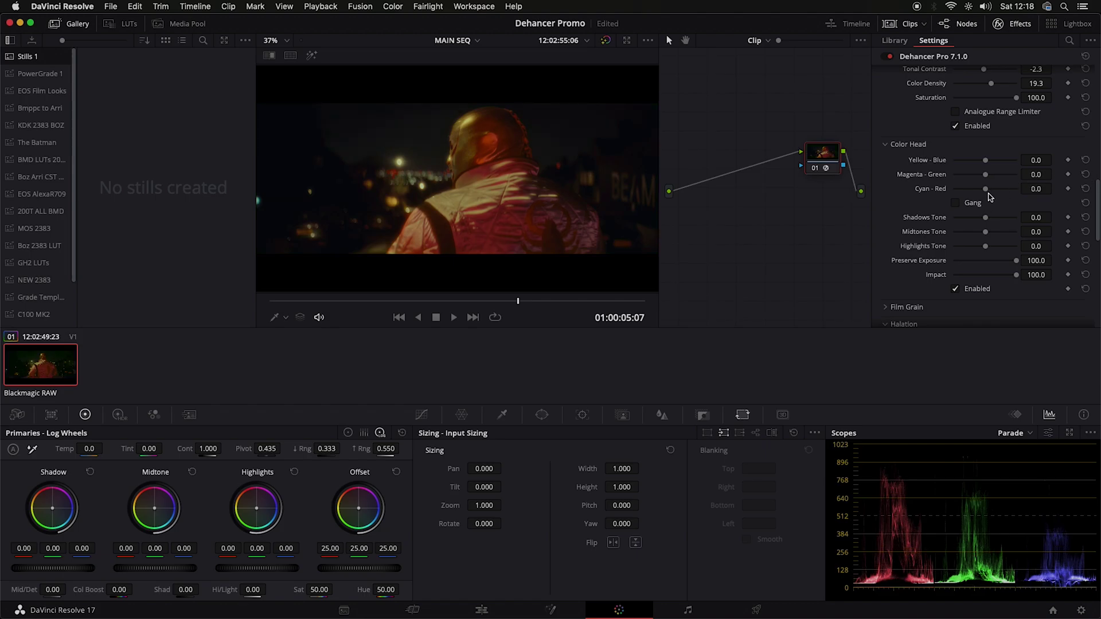
{"action": "mouse_move", "coordinate": [986, 192]}
{"action": "left_mouse_down"}
{"action": "mouse_move", "coordinate": [976, 193]}
{"action": "mouse_move", "coordinate": [986, 193]}
{"action": "left_mouse_up"}
- Expand the Film Grain section and enable the effect
{"action": "scroll", "coordinate": [920, 235], "scroll_direction": "down", "scroll_amount": 3}
{"action": "scroll", "coordinate": [915, 233], "scroll_direction": "down", "scroll_amount": 2}
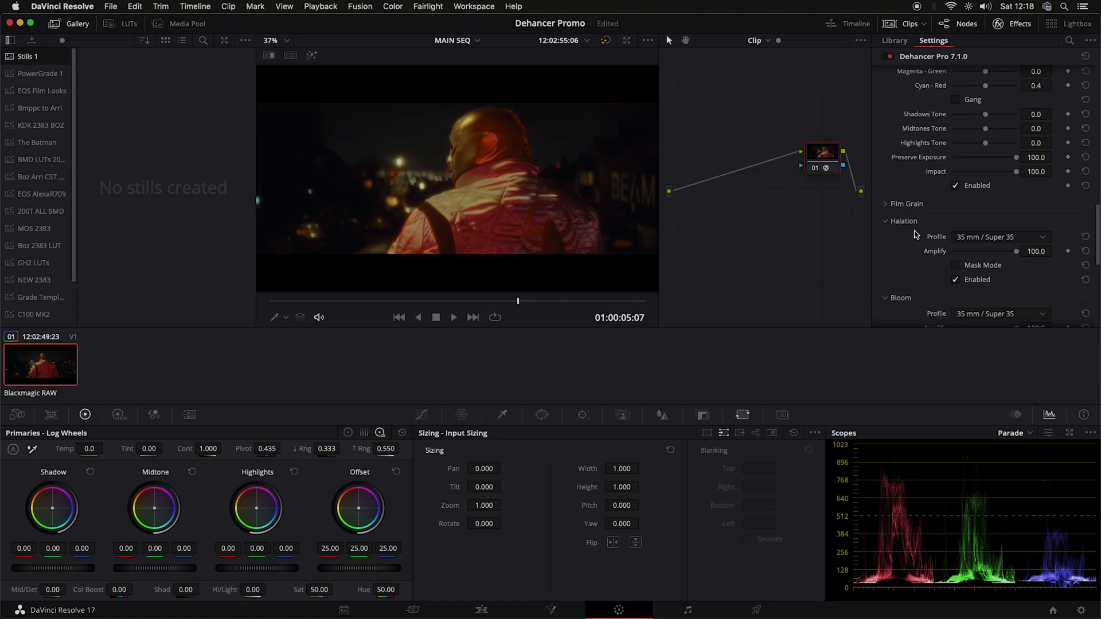
{"action": "left_click", "coordinate": [886, 204]}
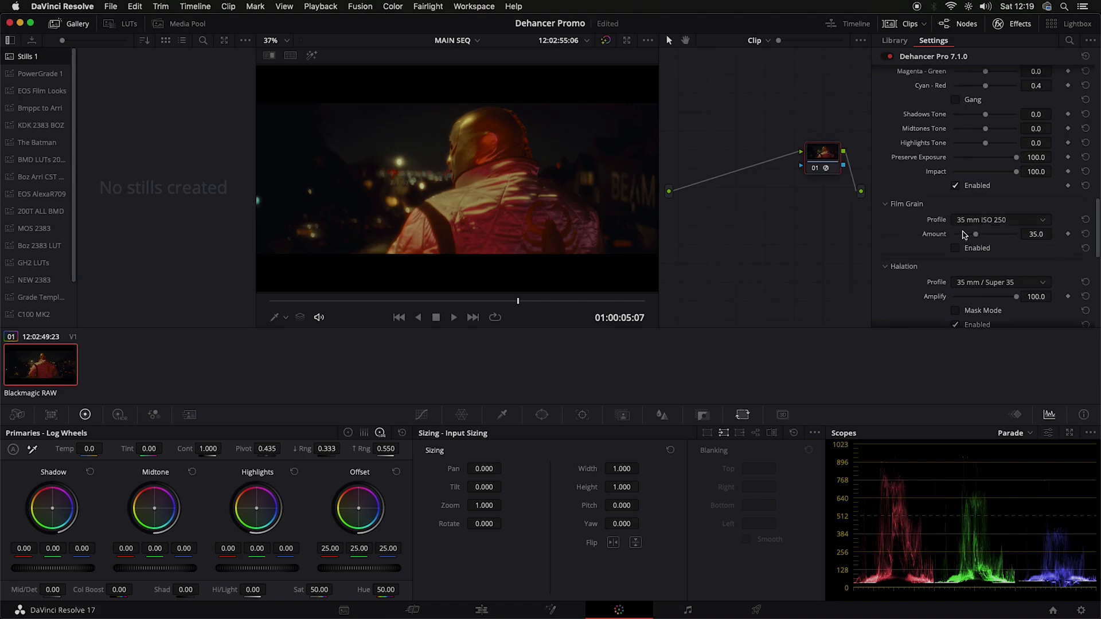
{"action": "left_click", "coordinate": [965, 249]}
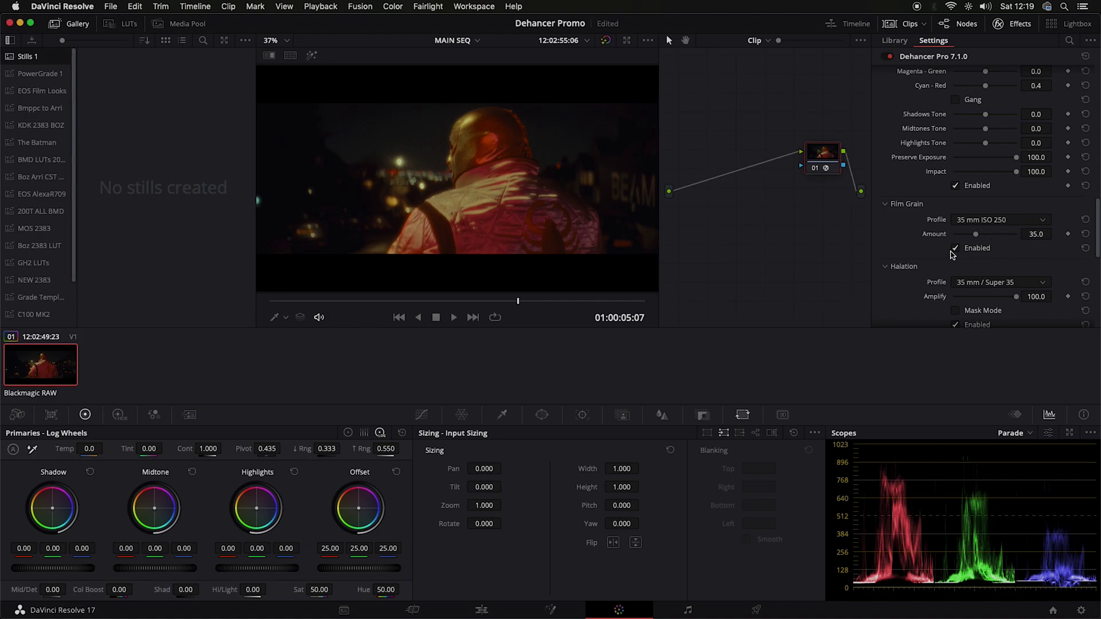
- Reduce the Bloom section's Amplify to 80.8
{"action": "scroll", "coordinate": [958, 252], "scroll_direction": "down", "scroll_amount": 3}
{"action": "scroll", "coordinate": [934, 253], "scroll_direction": "down", "scroll_amount": 2}
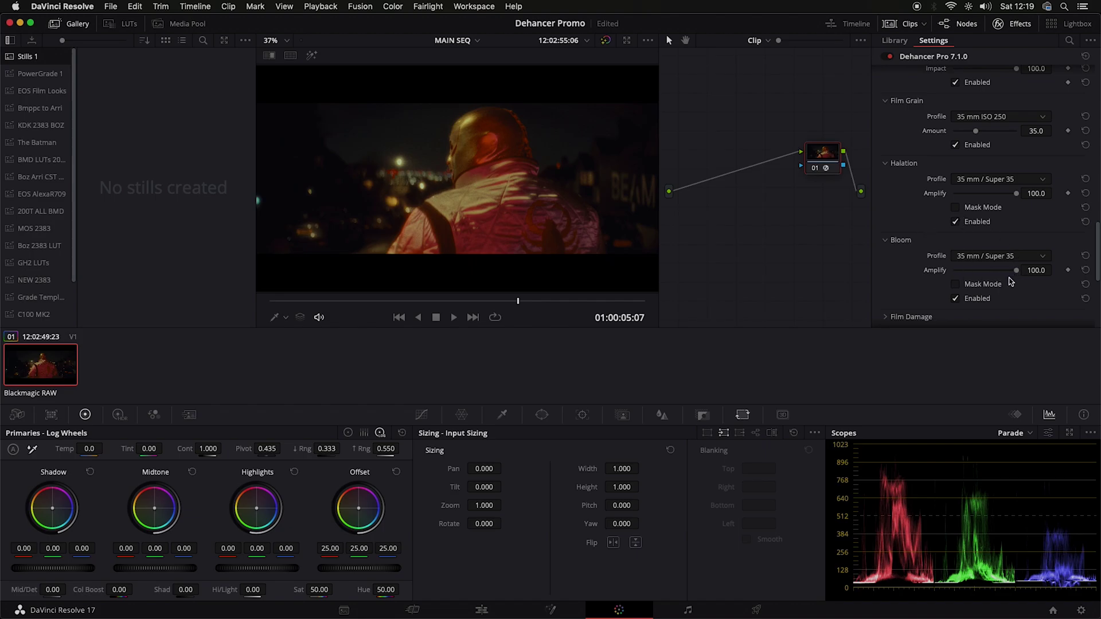
{"action": "scroll", "coordinate": [1010, 281], "scroll_direction": "down", "scroll_amount": 2}
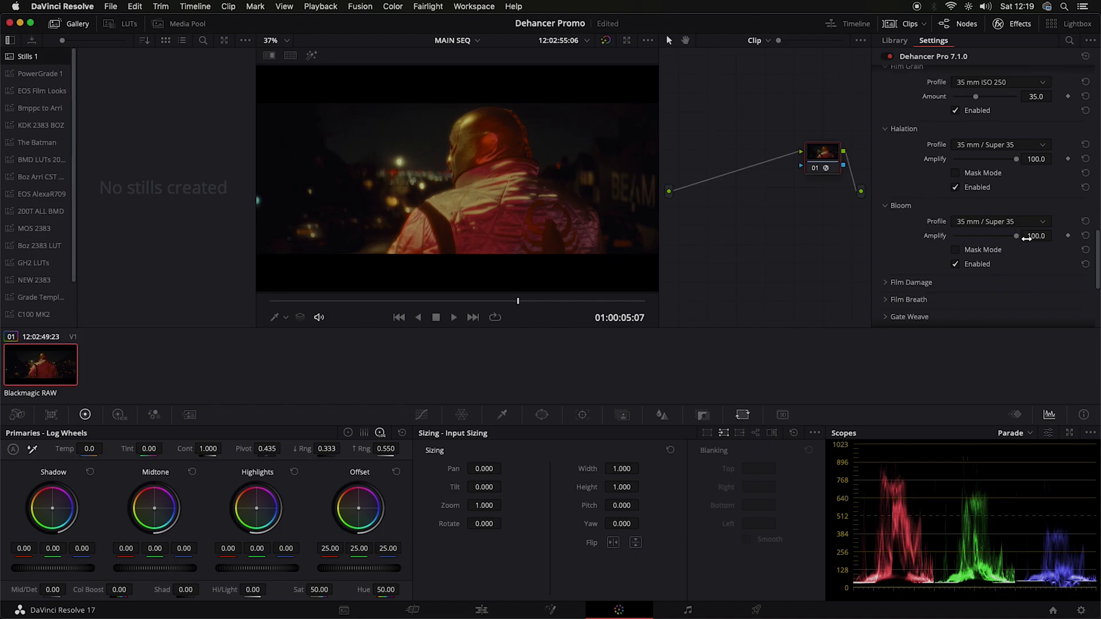
{"action": "left_click_drag", "start_coordinate": [1016, 236], "coordinate": [1005, 238]}
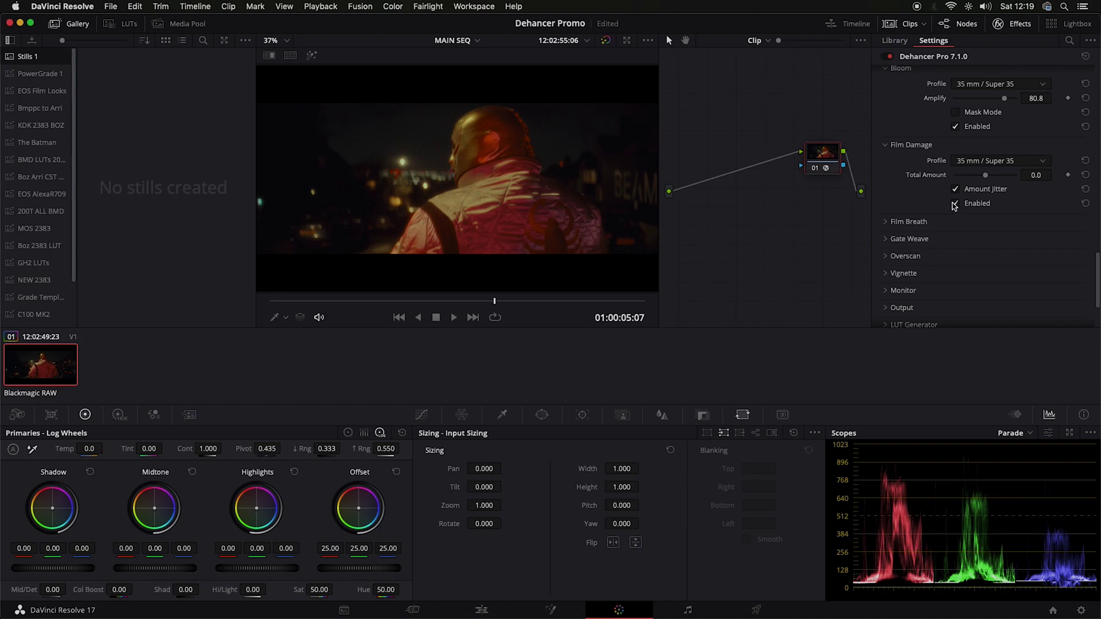
- Expand and enable both the Film Breath and Gate Weave sections
{"action": "left_click", "coordinate": [917, 223]}
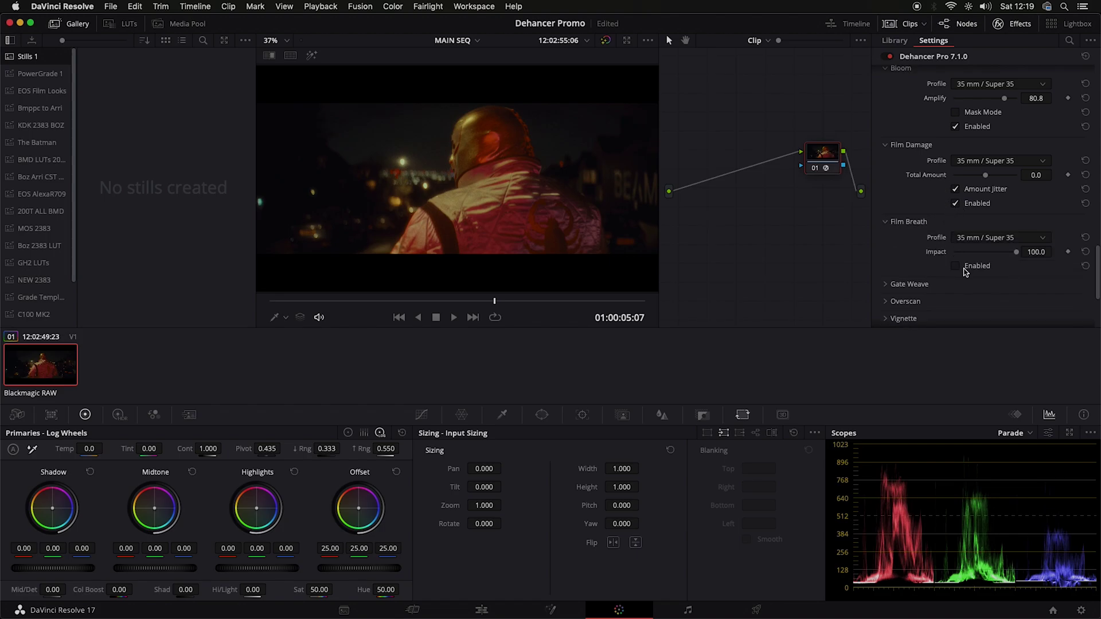
{"action": "scroll", "coordinate": [889, 229], "scroll_direction": "down", "scroll_amount": 4}
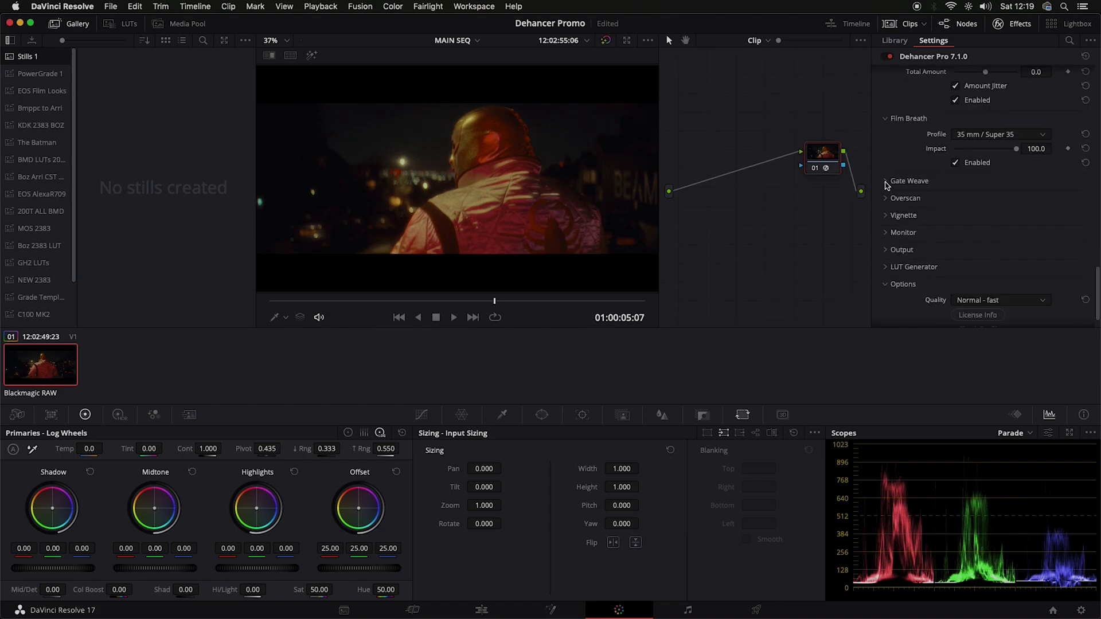
{"action": "left_click", "coordinate": [889, 182]}
{"action": "left_click", "coordinate": [955, 225]}
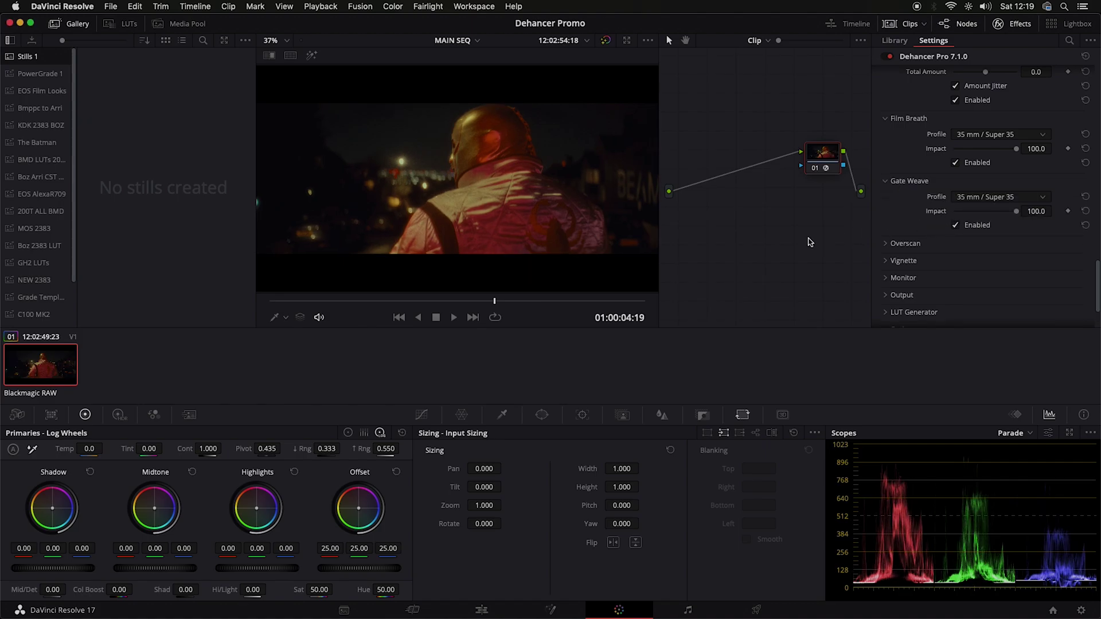
- Review the graded clip in the full-screen viewer and return to the Color page
{"action": "key", "text": "super+f"}
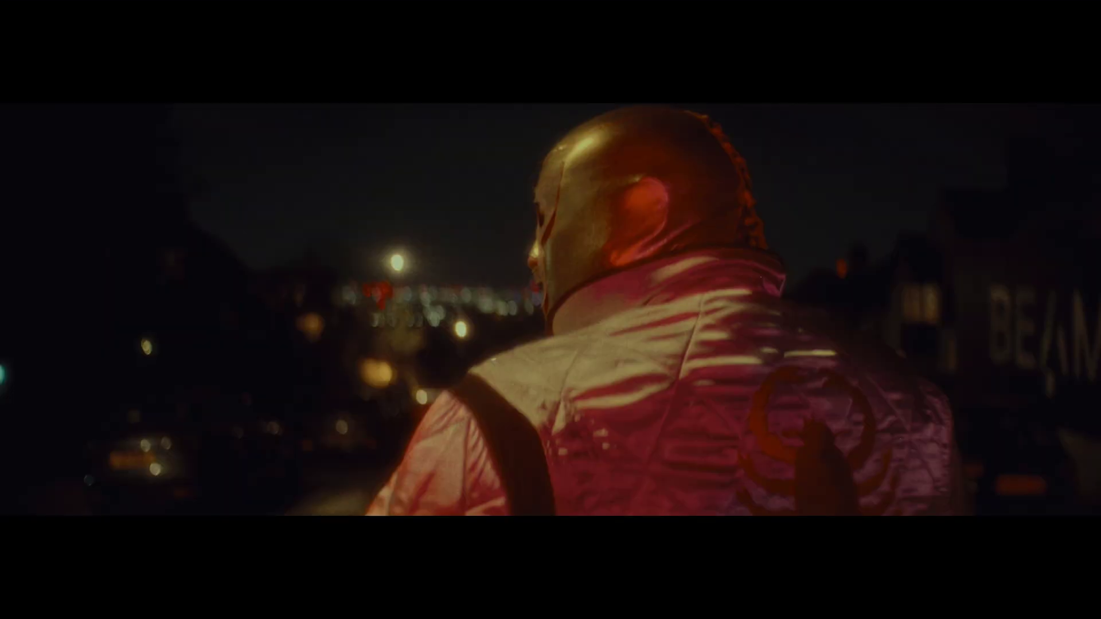
{"action": "key", "text": "super+f"}
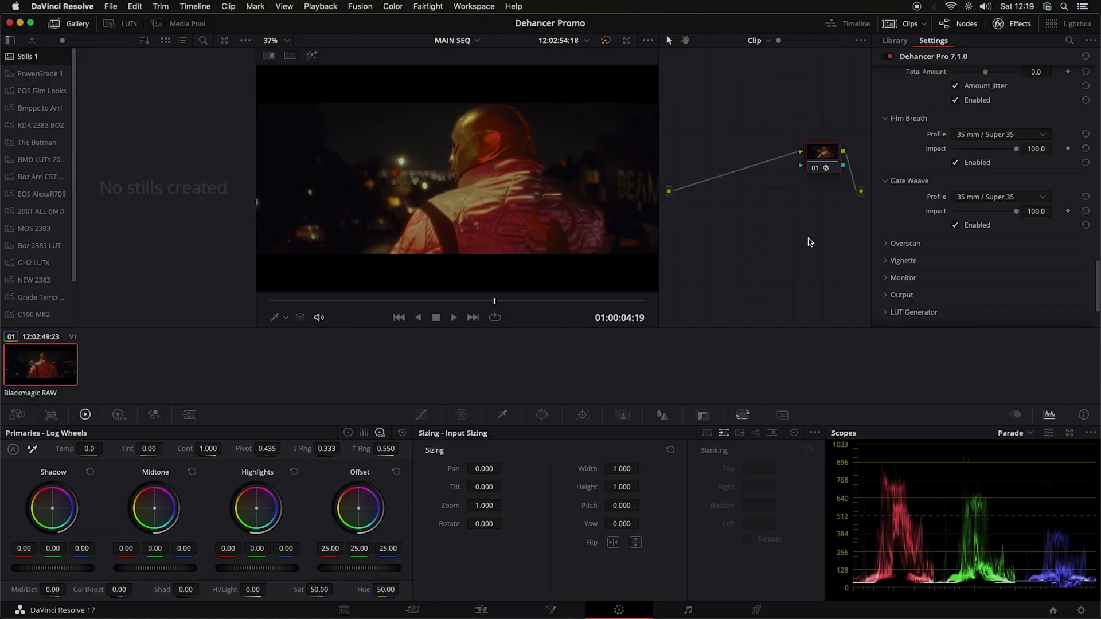
{"action": "key", "text": "super+f"}
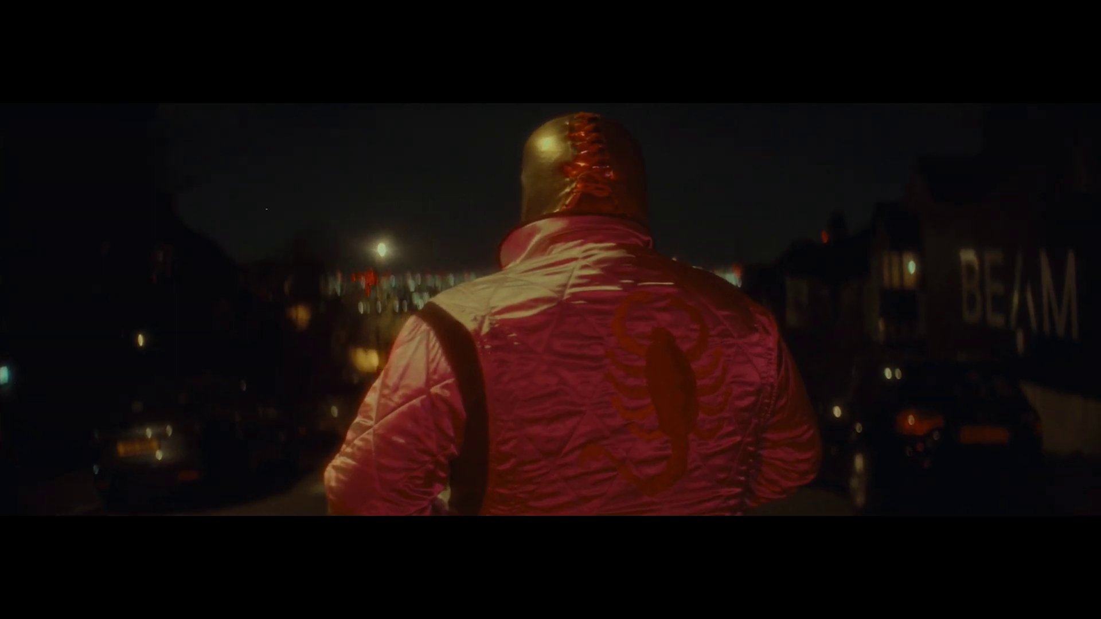
{"action": "key", "text": "Escape"}
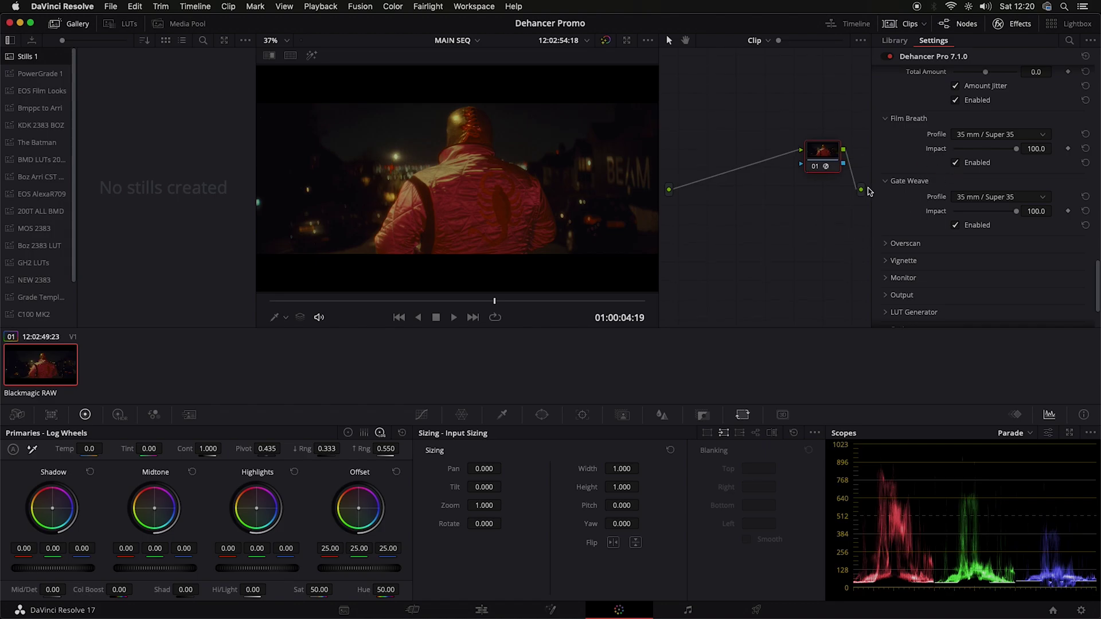
- Review the plugin settings from Input down to Film Grain, and check a frame near the clip's end in the full-screen viewer
{"action": "scroll", "coordinate": [998, 209], "scroll_direction": "up", "scroll_amount": 10}
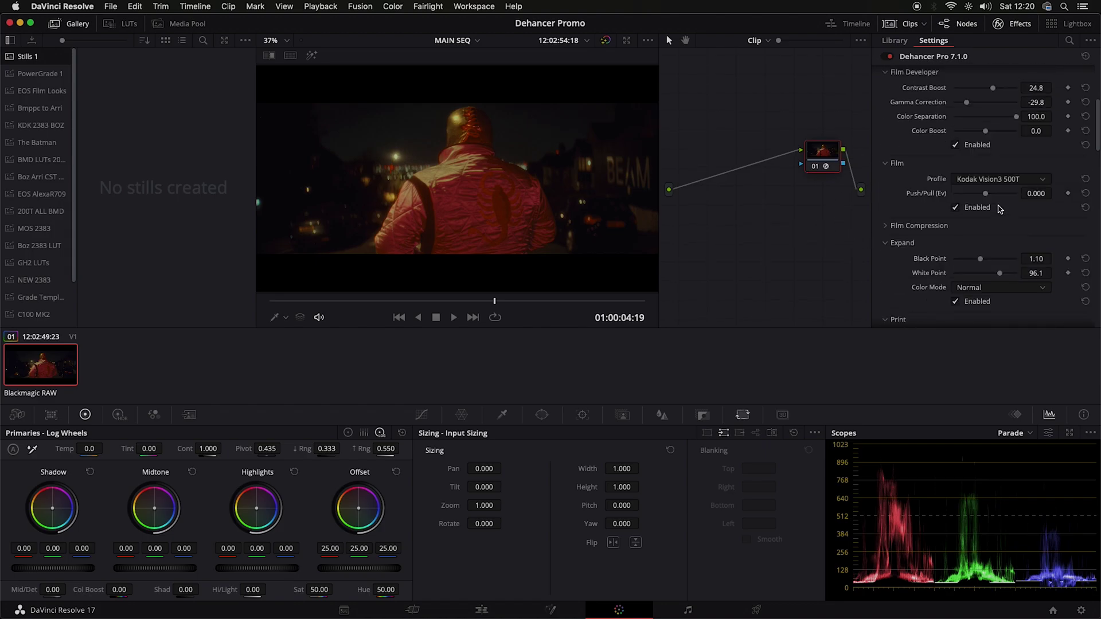
{"action": "scroll", "coordinate": [991, 160], "scroll_direction": "up", "scroll_amount": 3}
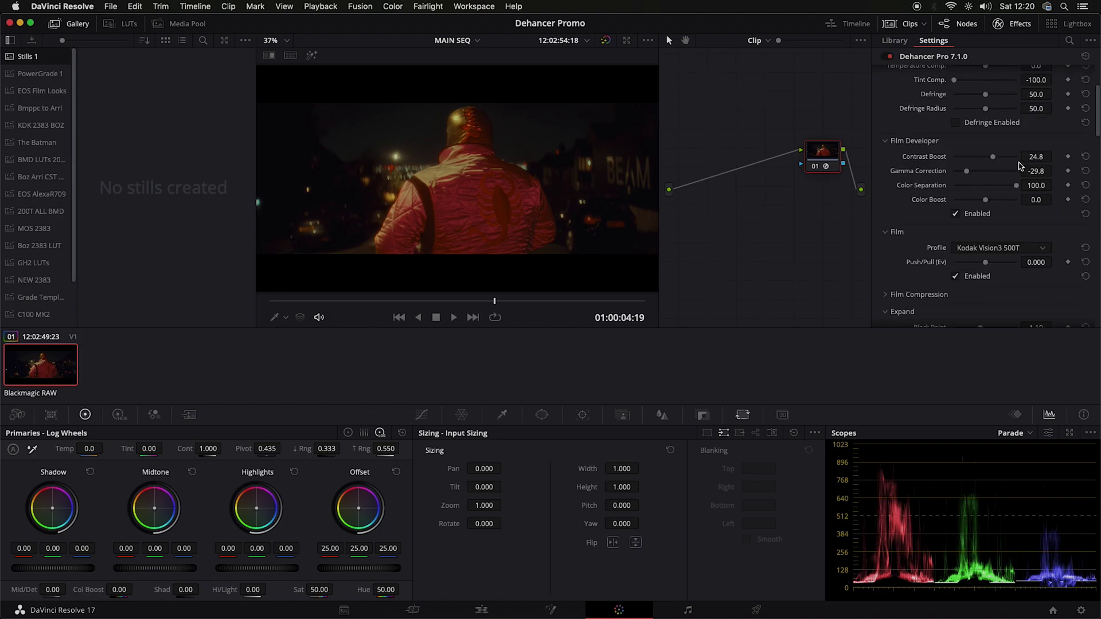
{"action": "scroll", "coordinate": [942, 203], "scroll_direction": "up", "scroll_amount": 3}
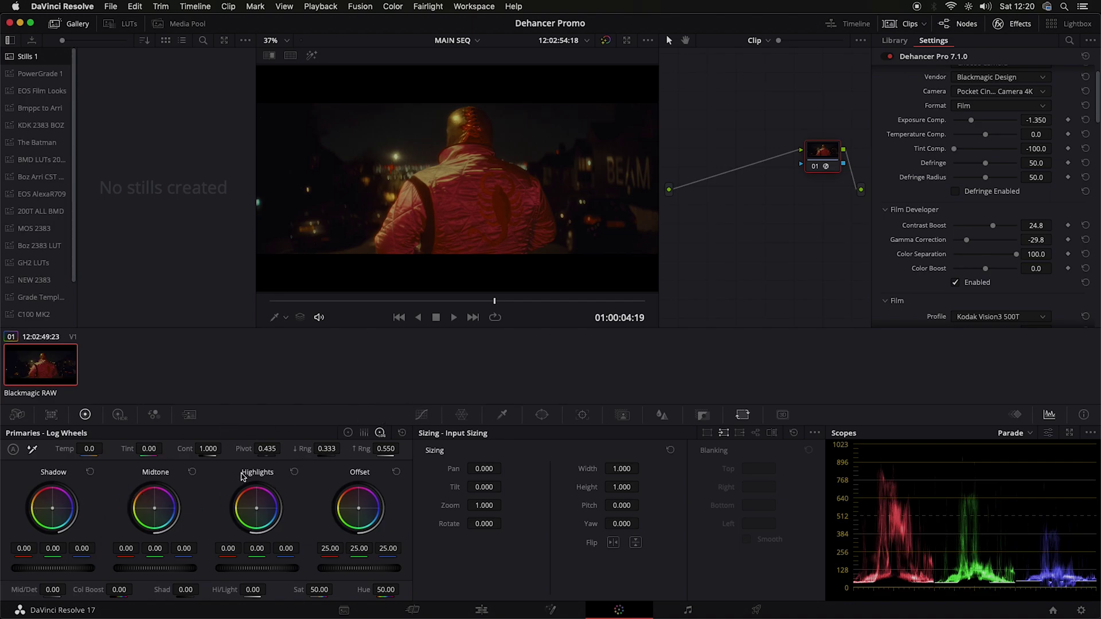
{"action": "scroll", "coordinate": [960, 223], "scroll_direction": "up", "scroll_amount": 1}
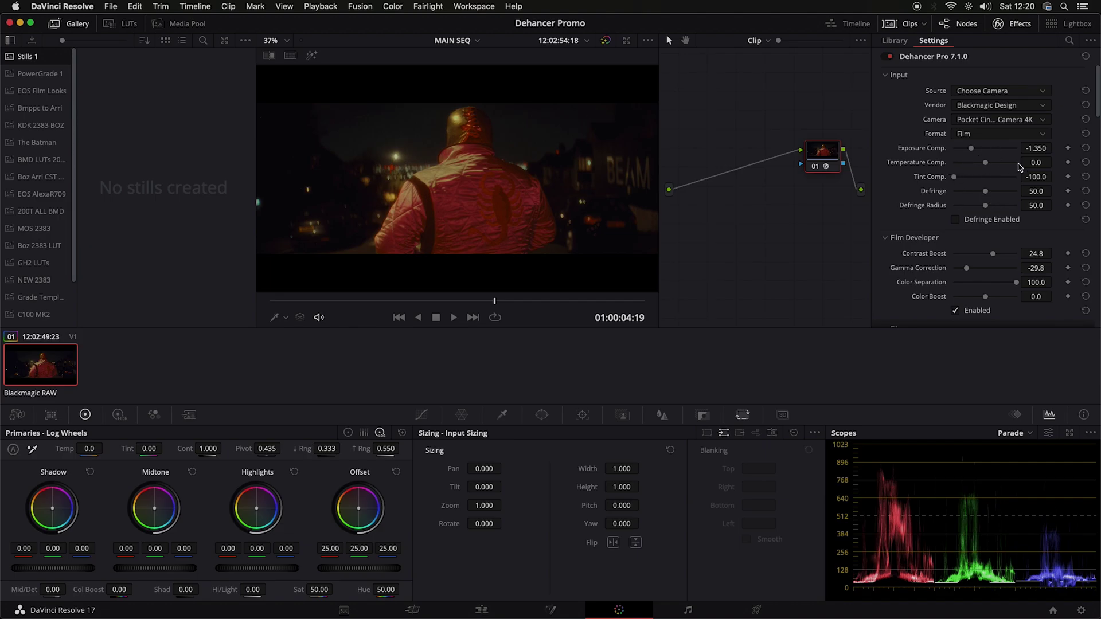
{"action": "scroll", "coordinate": [1009, 237], "scroll_direction": "down", "scroll_amount": 3}
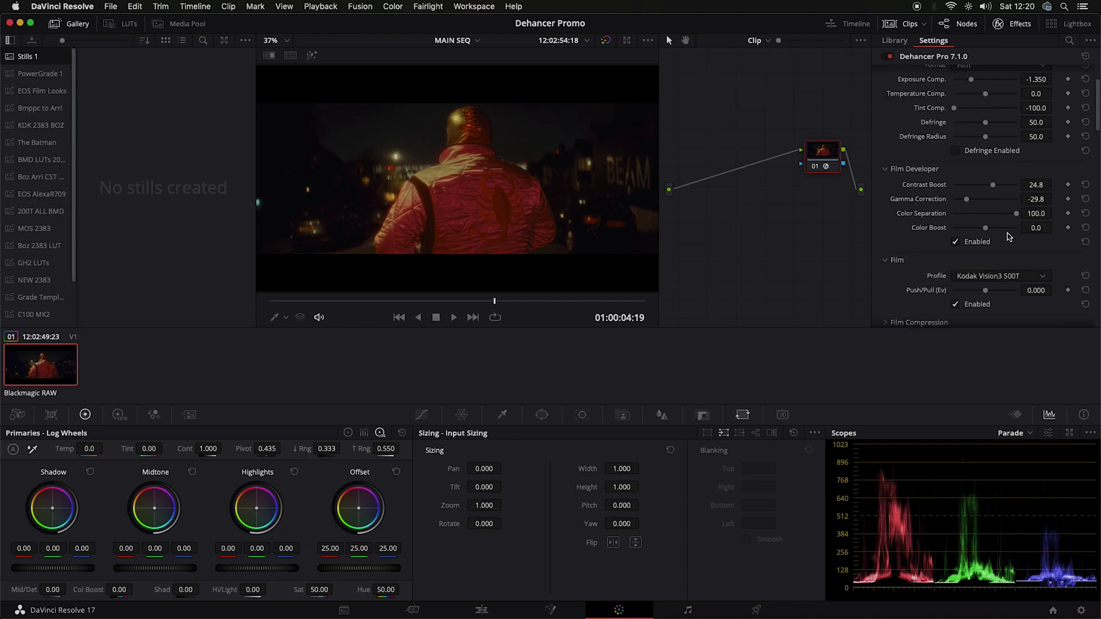
{"action": "scroll", "coordinate": [1010, 237], "scroll_direction": "down", "scroll_amount": 3}
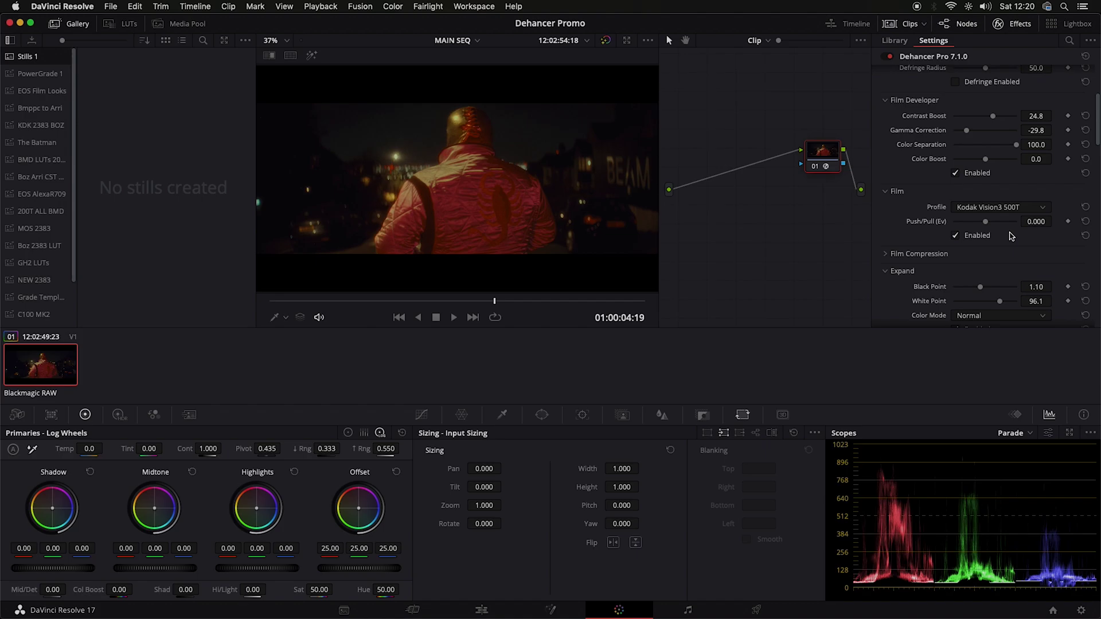
{"action": "scroll", "coordinate": [932, 208], "scroll_direction": "down", "scroll_amount": 10}
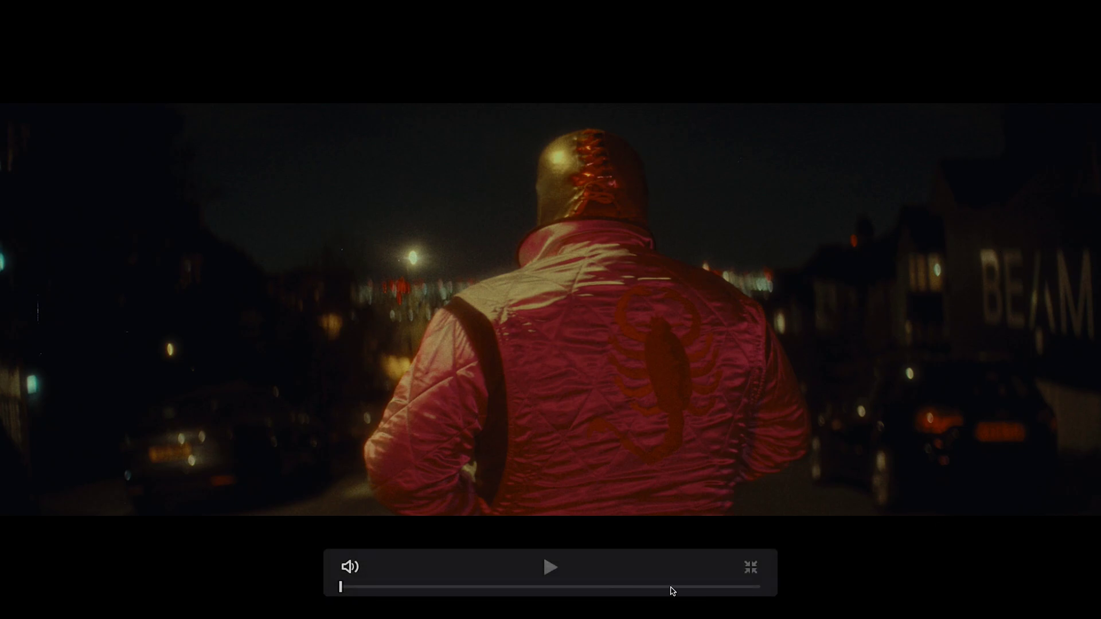
{"action": "left_click", "coordinate": [677, 586]}
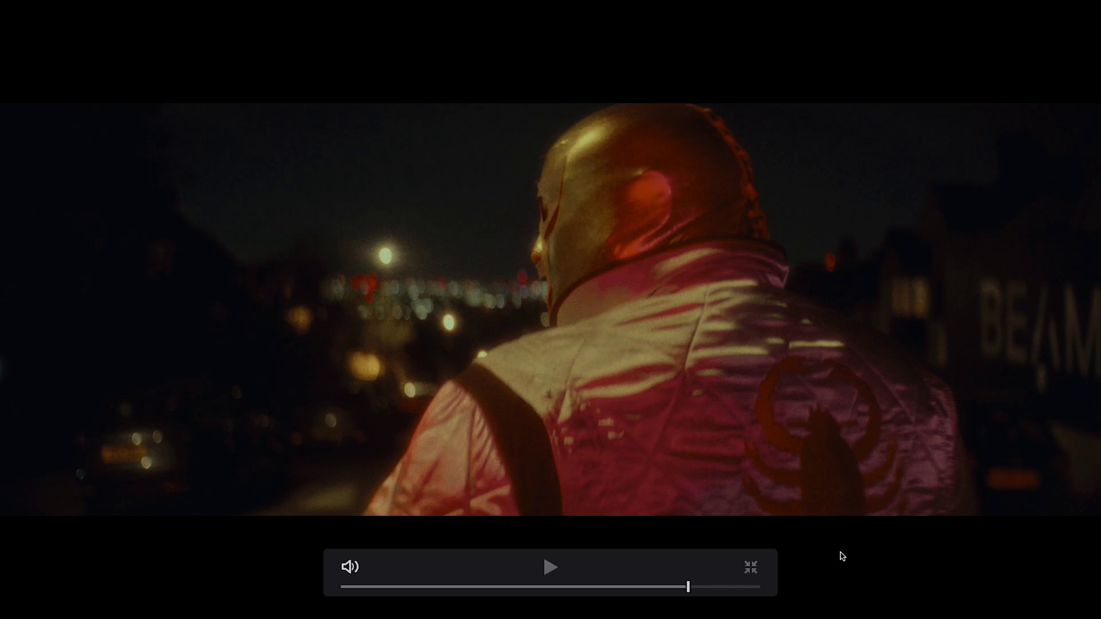
{"action": "key", "text": "Escape"}
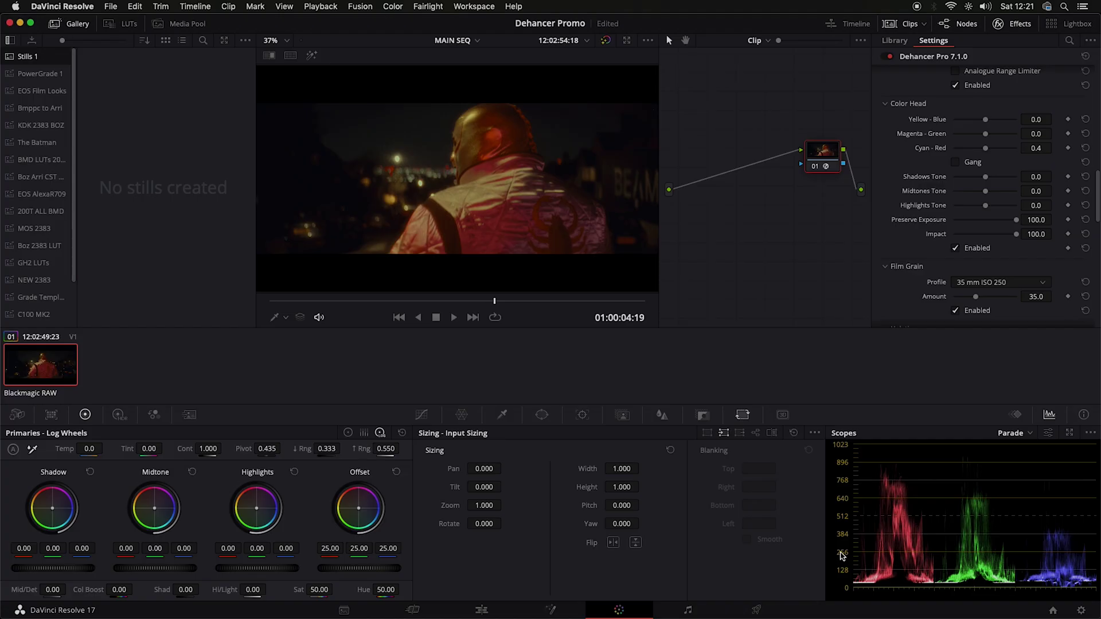